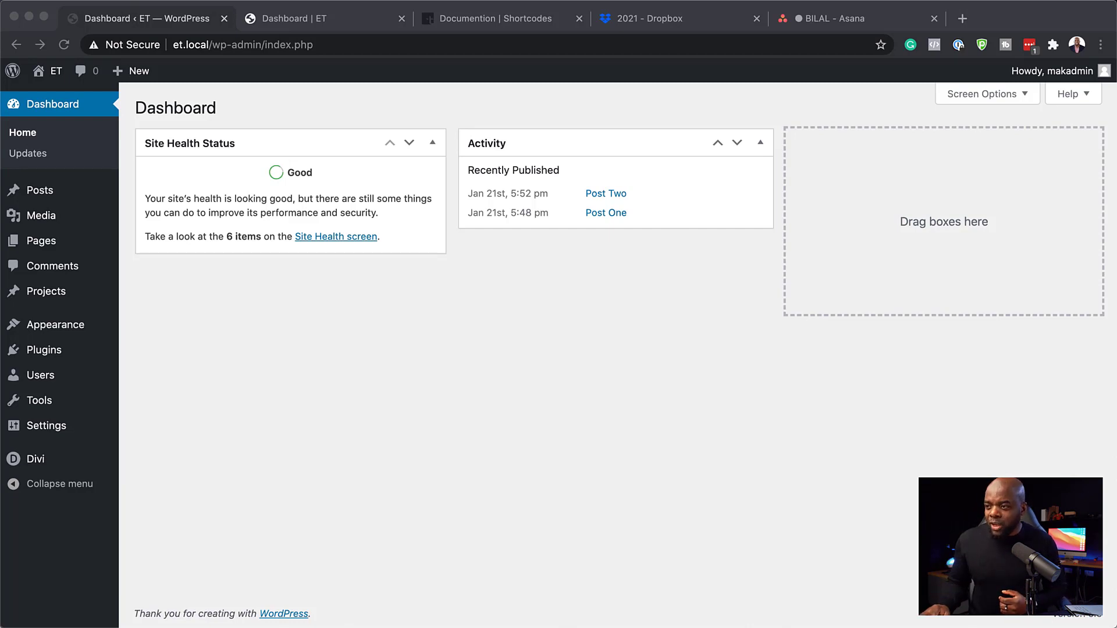
- Search the plugin directory for "tutor lms", then install and activate Tutor LMS – eLearning and online course solution
mouse_move(44, 349)
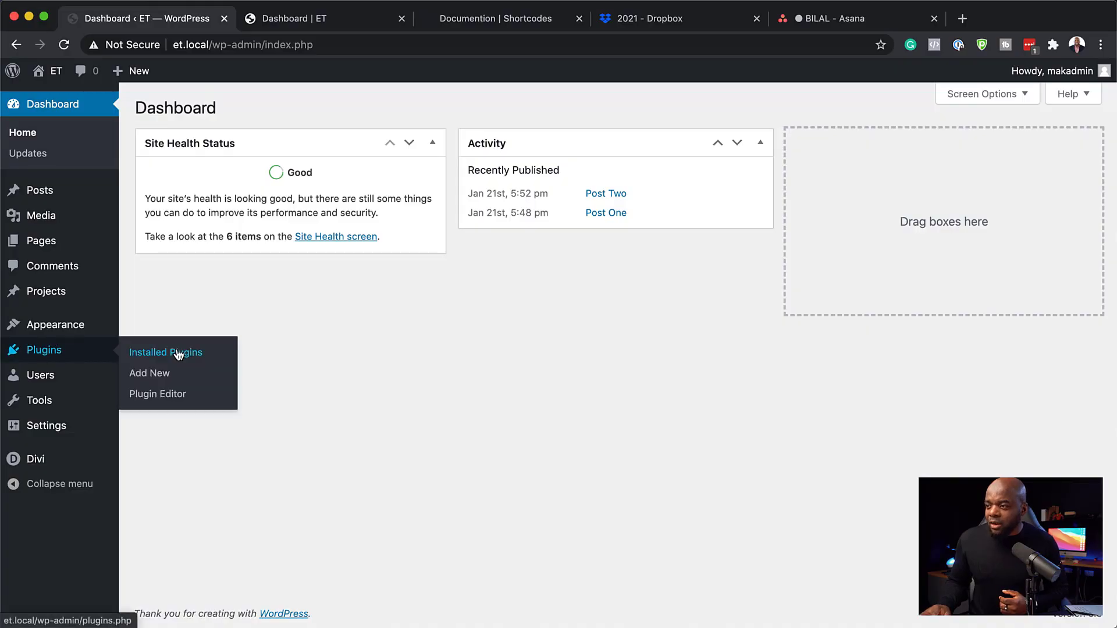
click(161, 377)
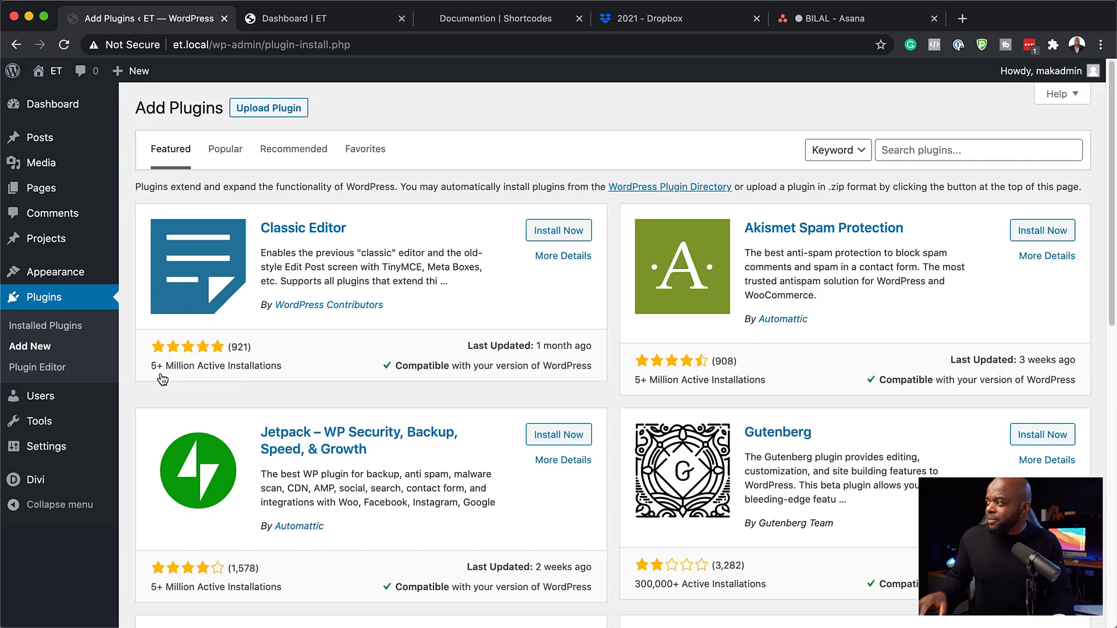
click(976, 152)
text(tutp)
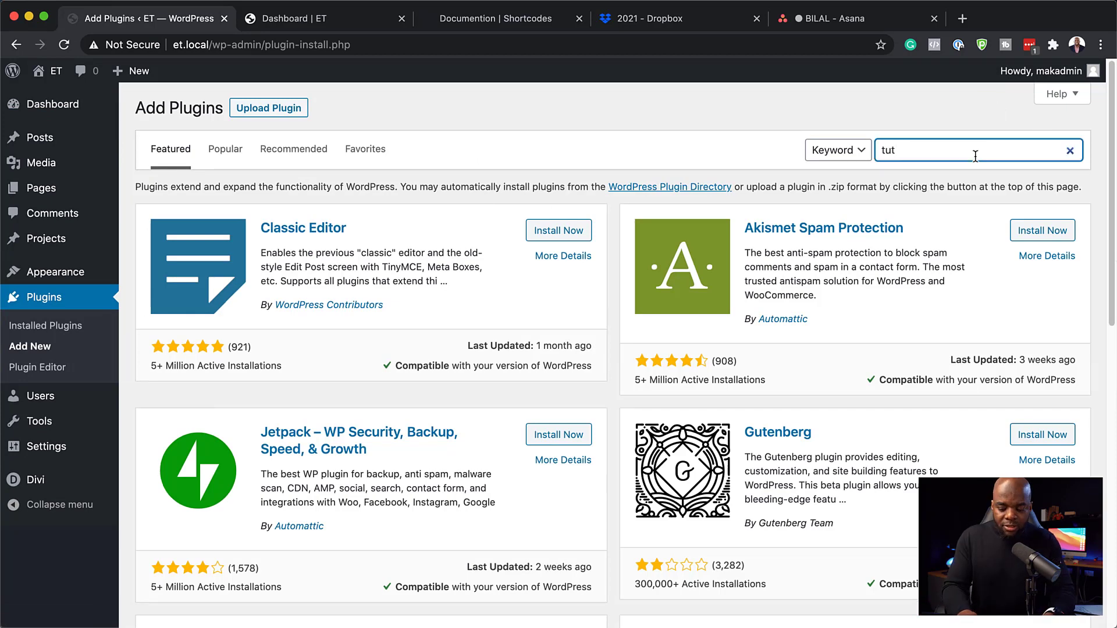
text(or lms)
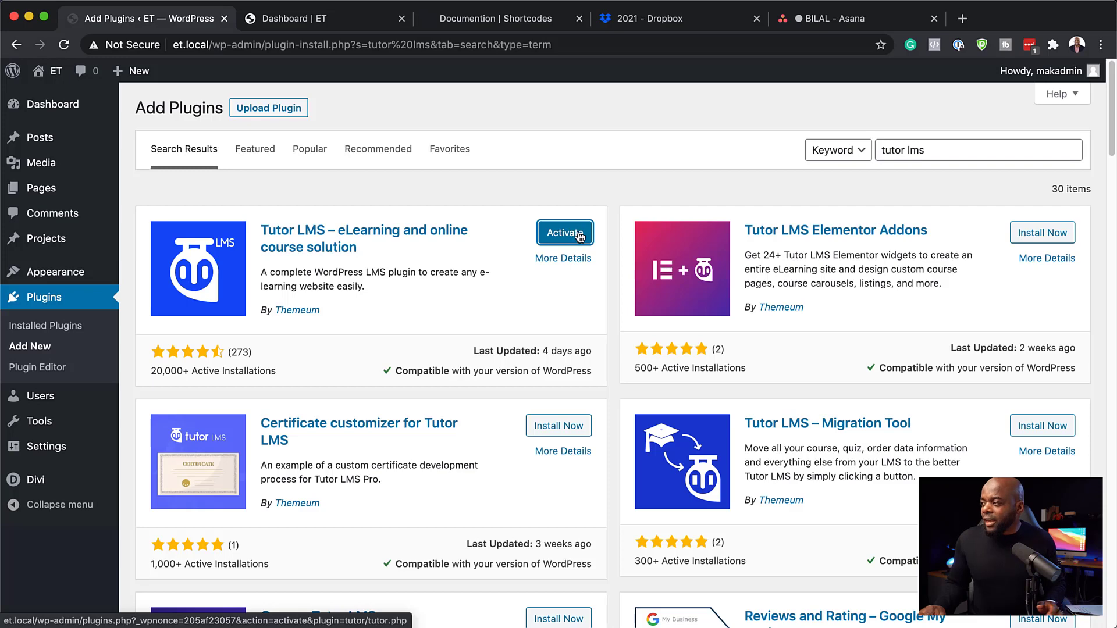
click(578, 241)
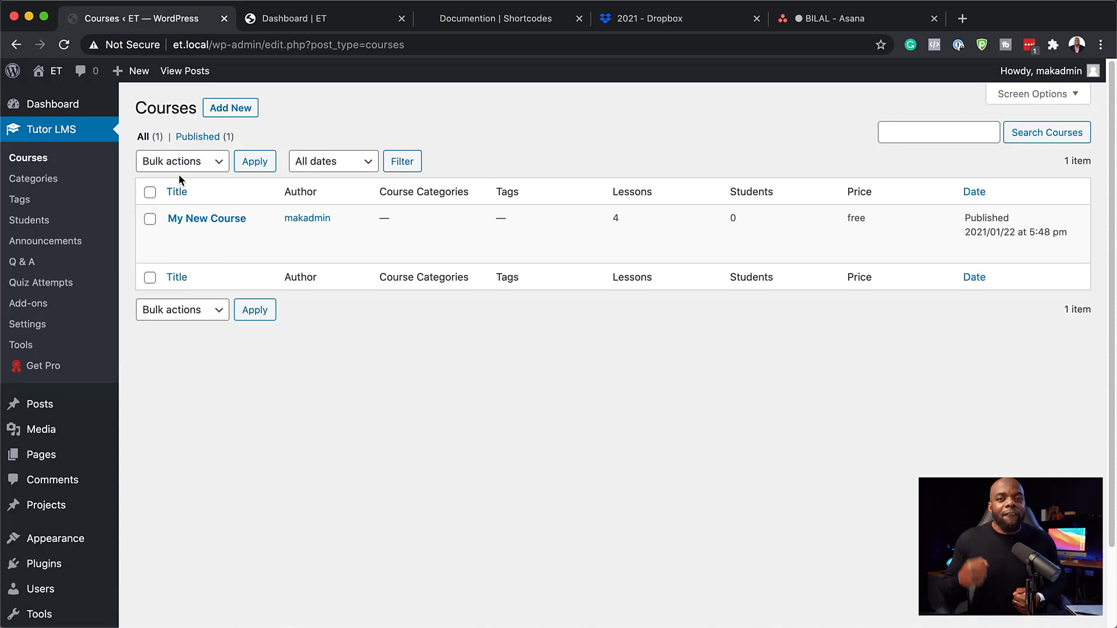
- Create a new Tutor LMS course titled "Amazing Course"
click(249, 114)
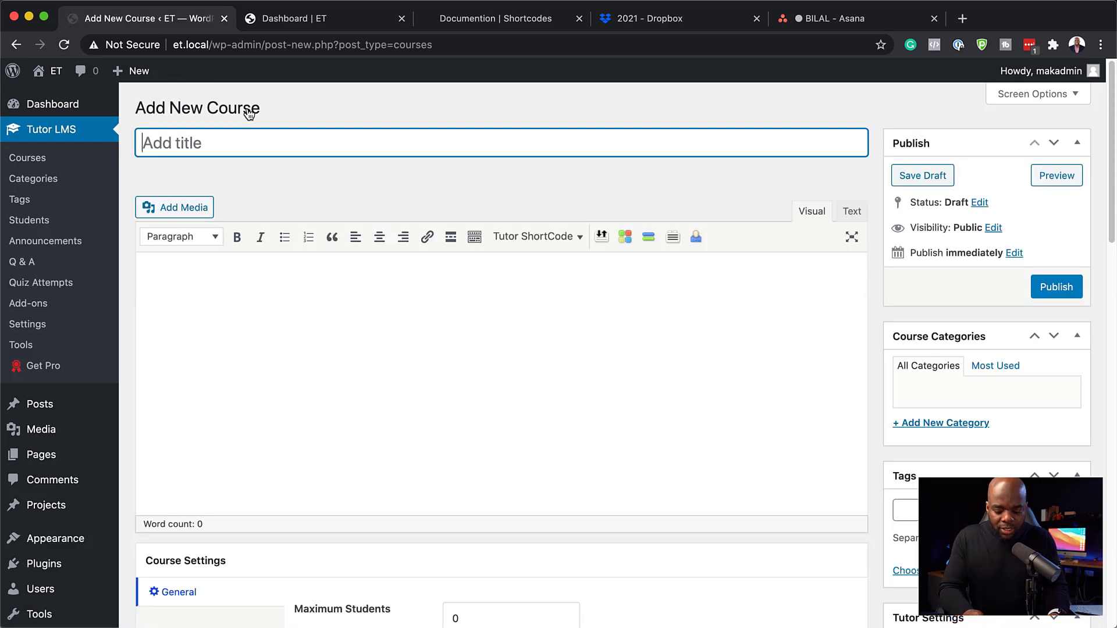
text(Am)
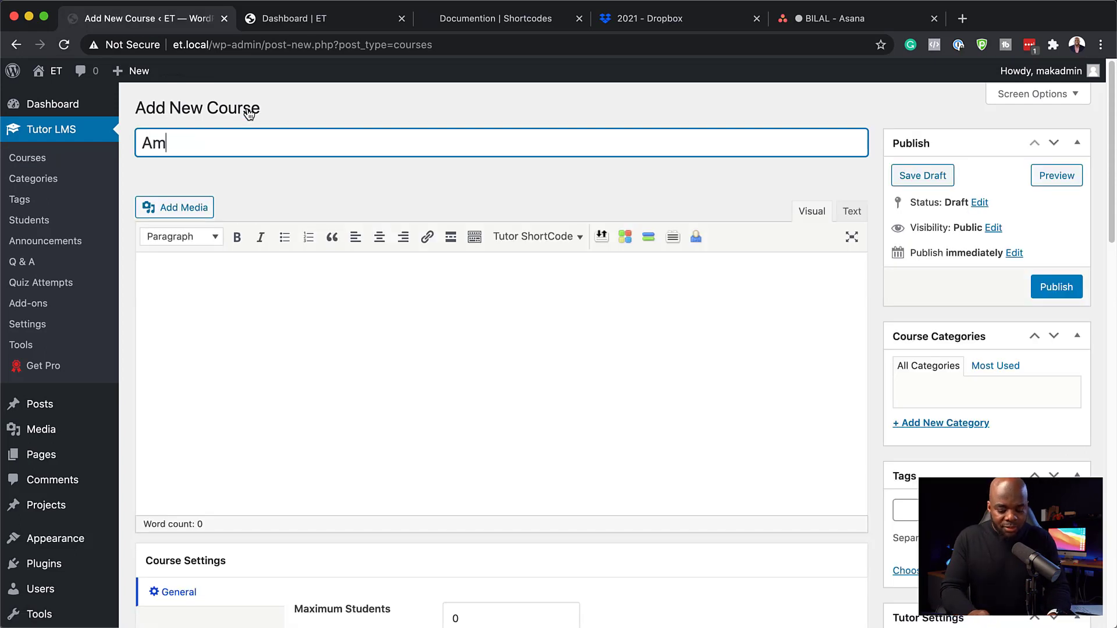
text(azing Course)
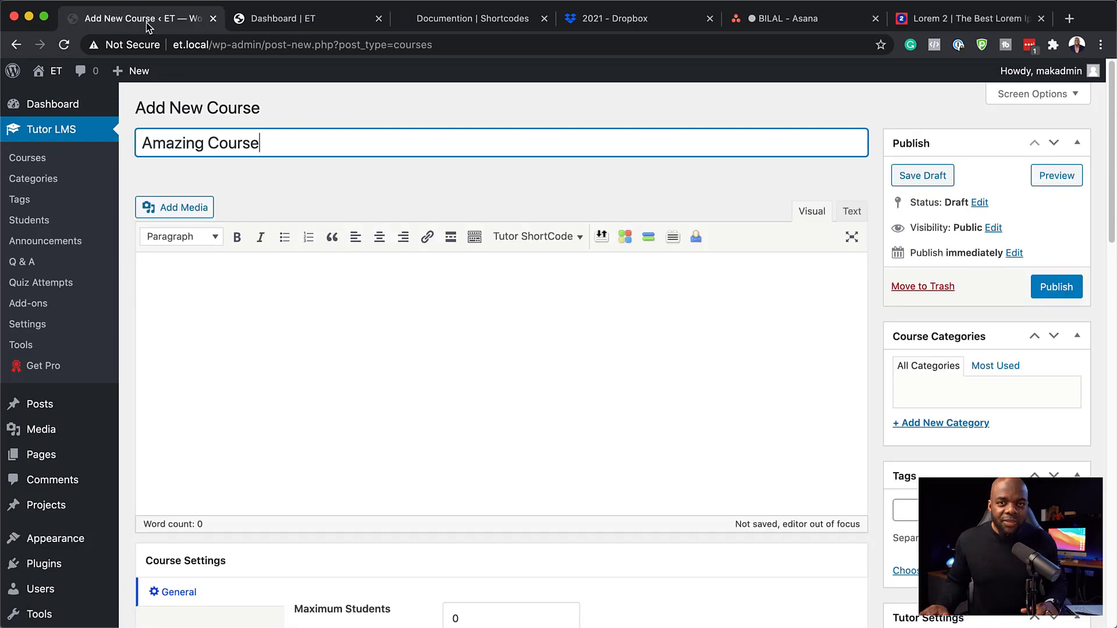
- Fill the course description with lorem ipsum text and merge its second and third paragraphs
click(173, 281)
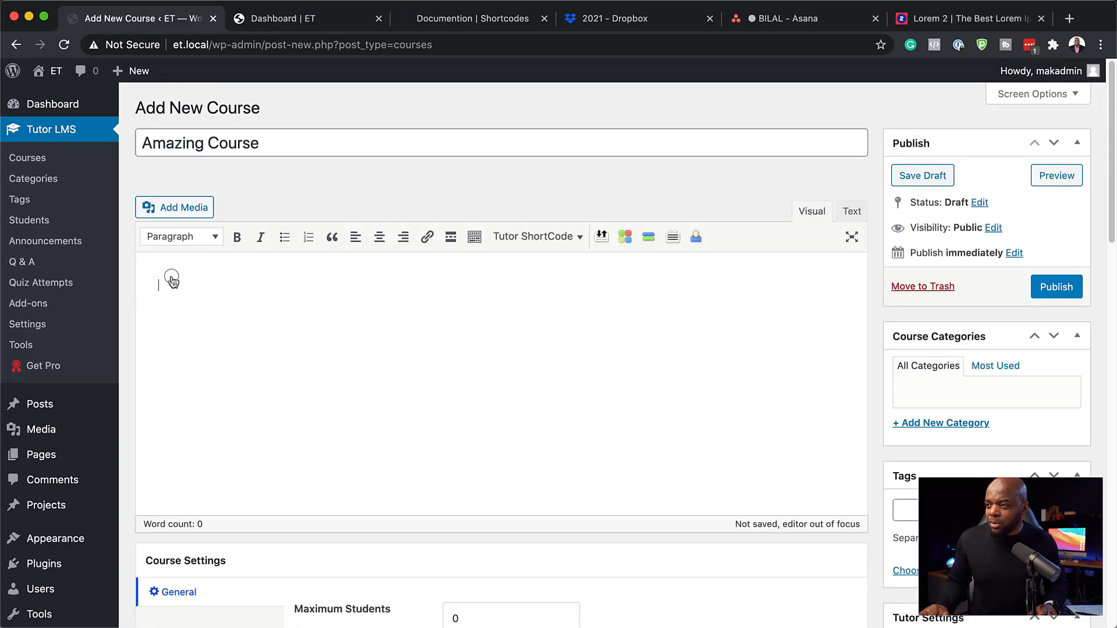
text(Lorem ipsum dolor sit amet, consectetuer adipiscing elit. Donec odio. Quisque volutpat mattis eros. Nullam malesuada erat ut turpis. Suspendisse urna nibh, viverra non, semper suscipit, posuere a, pede.  Donec nec justo eget felis facilisis fermentum. Aliquam porttitor mauris sit amet orci. Aenean dignissim pellentesque felis.  Morbi in sem quis dui placerat ornare. Pellentesque odio nisi, euismod in, pharetra a, ultricies in, diam. Sed arcu. Cras consequat.  Praesent dapibus, neque id cursus faucibus, tortor neque egestas auguae, eu vulputate magna eros eu erat. Aliquam erat volutpat. Nam dui mi, tincidunt quis, accumsan porttitor, facilisis luctus, metus.)
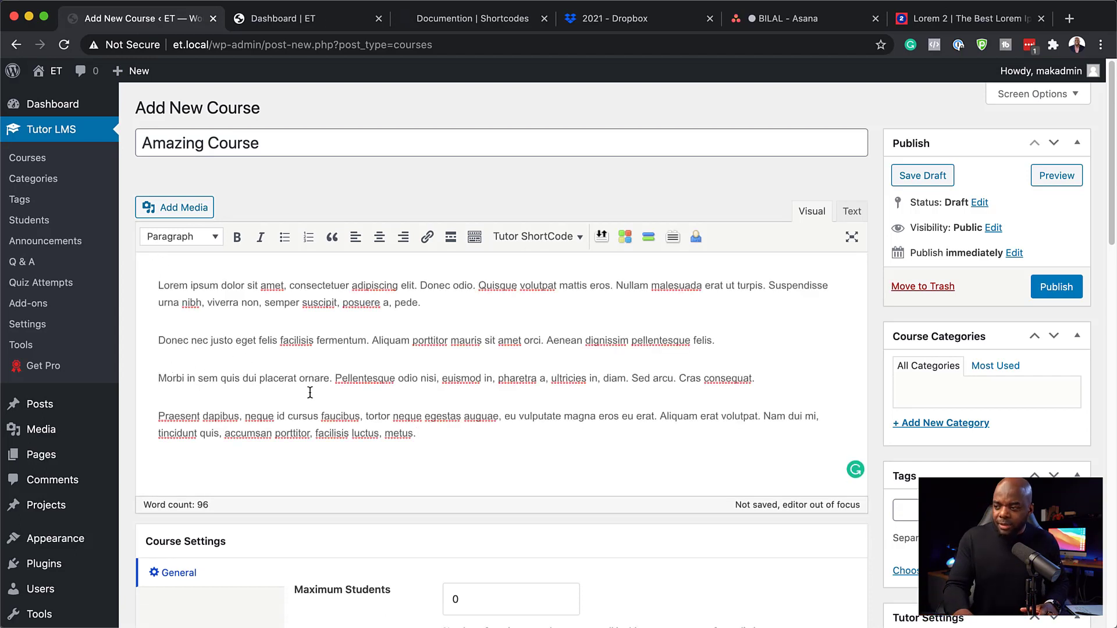
key(BackSpace)
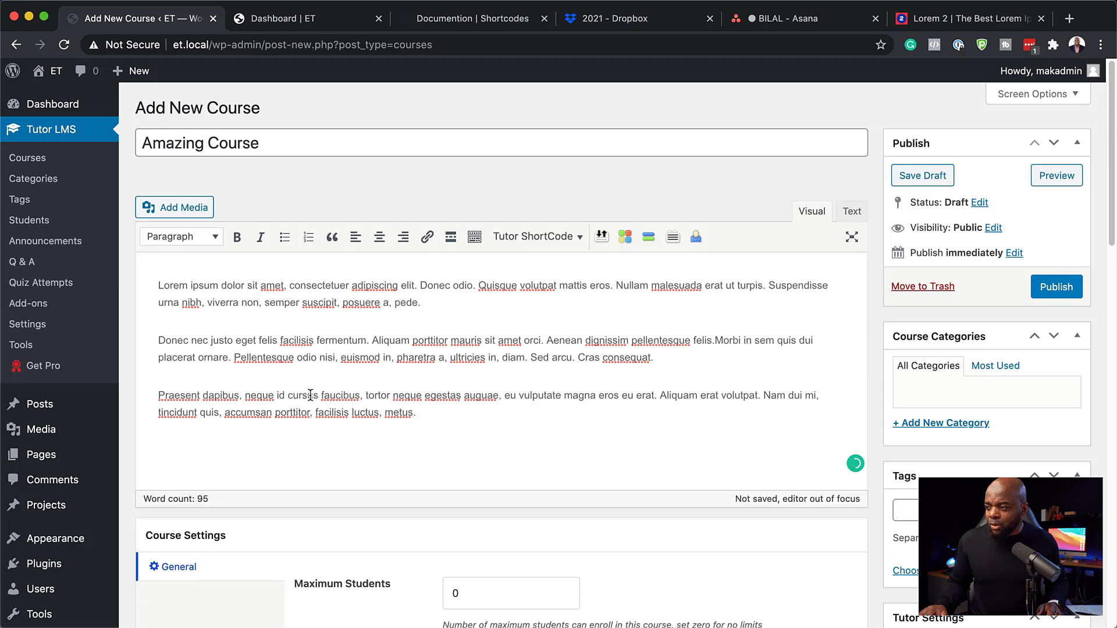
- Set the course's maximum number of students to 200
scroll(310, 396, down, 5)
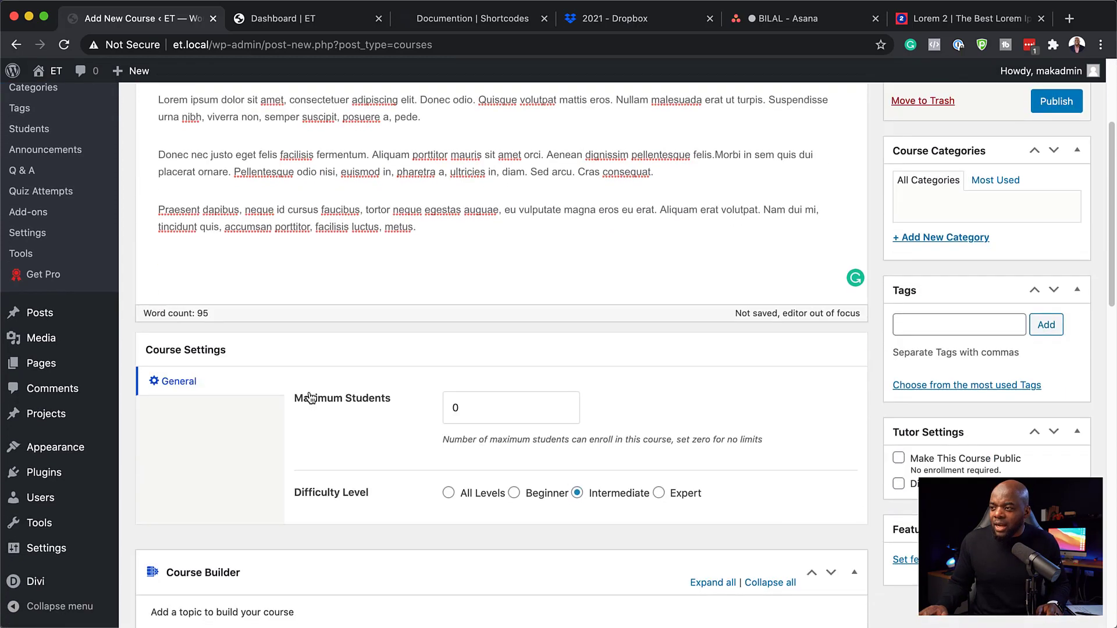
scroll(310, 397, down, 1)
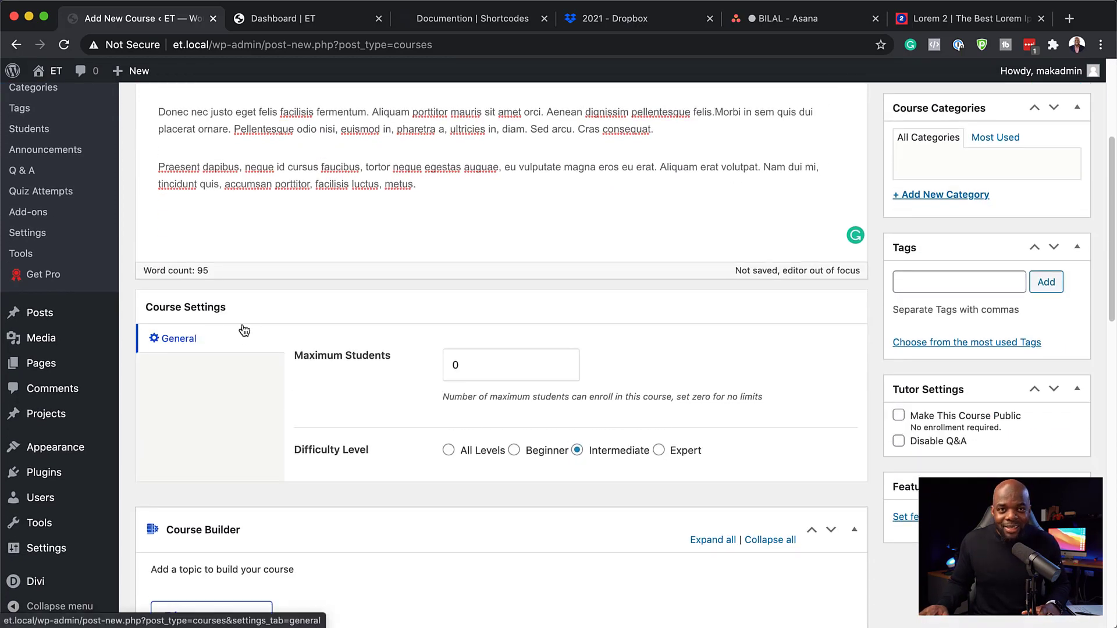
scroll(413, 399, down, 2)
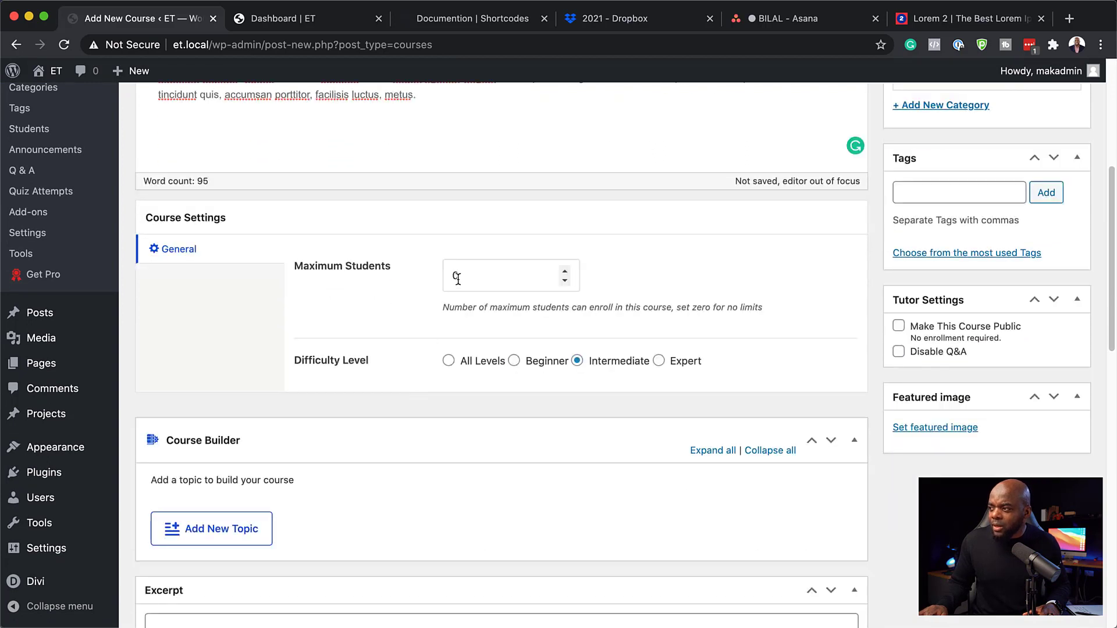
text(200)
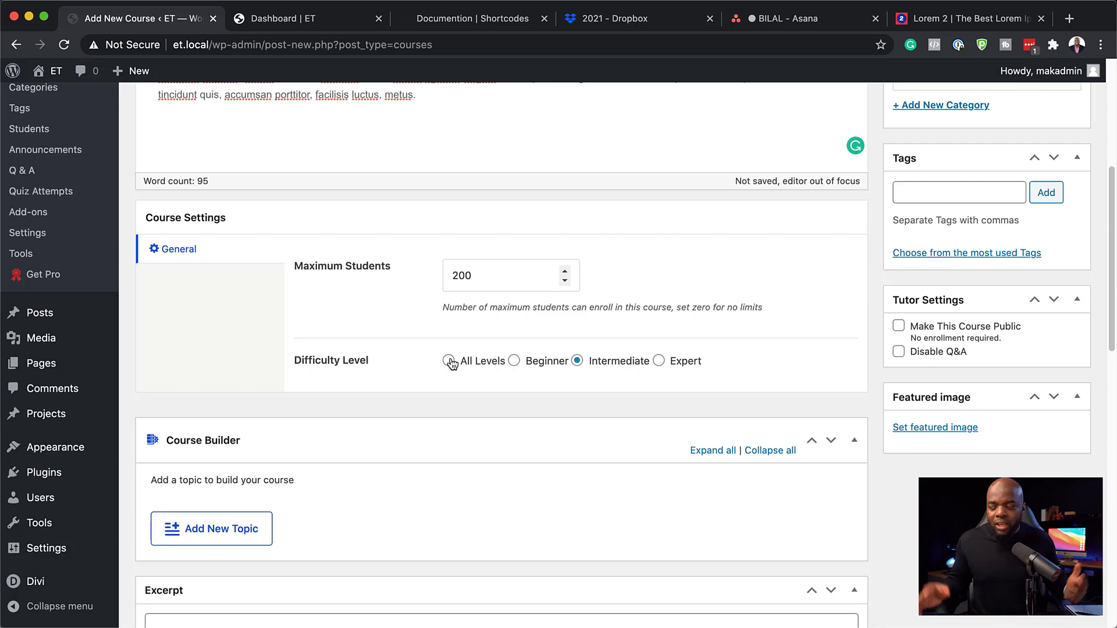
- Add a topic named "Module One" with a lorem ipsum summary to the course builder
scroll(426, 394, down, 5)
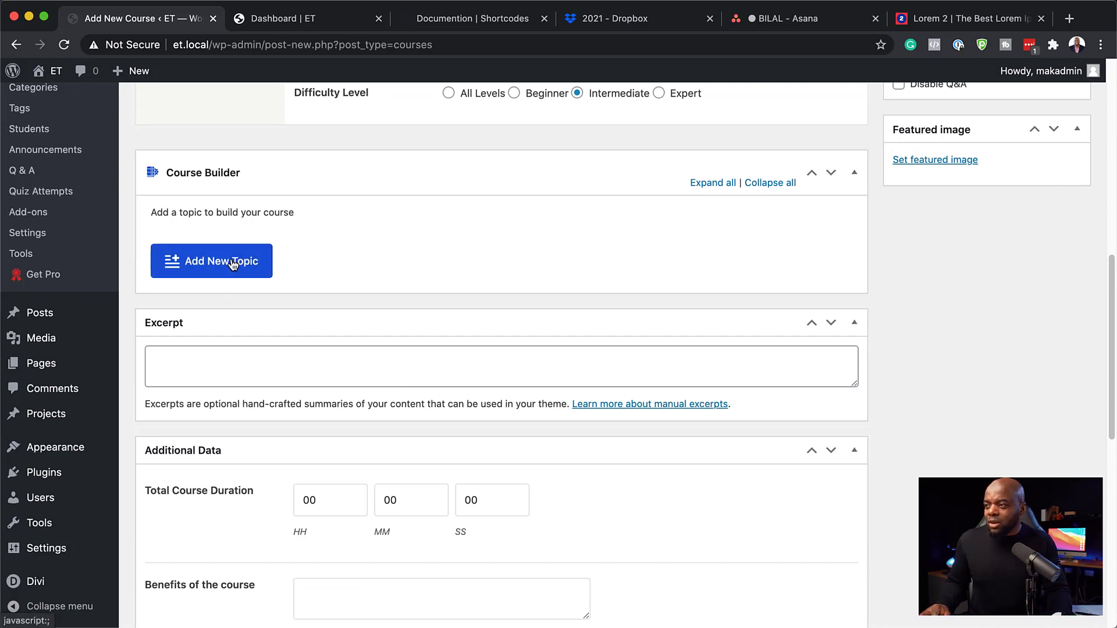
click(233, 265)
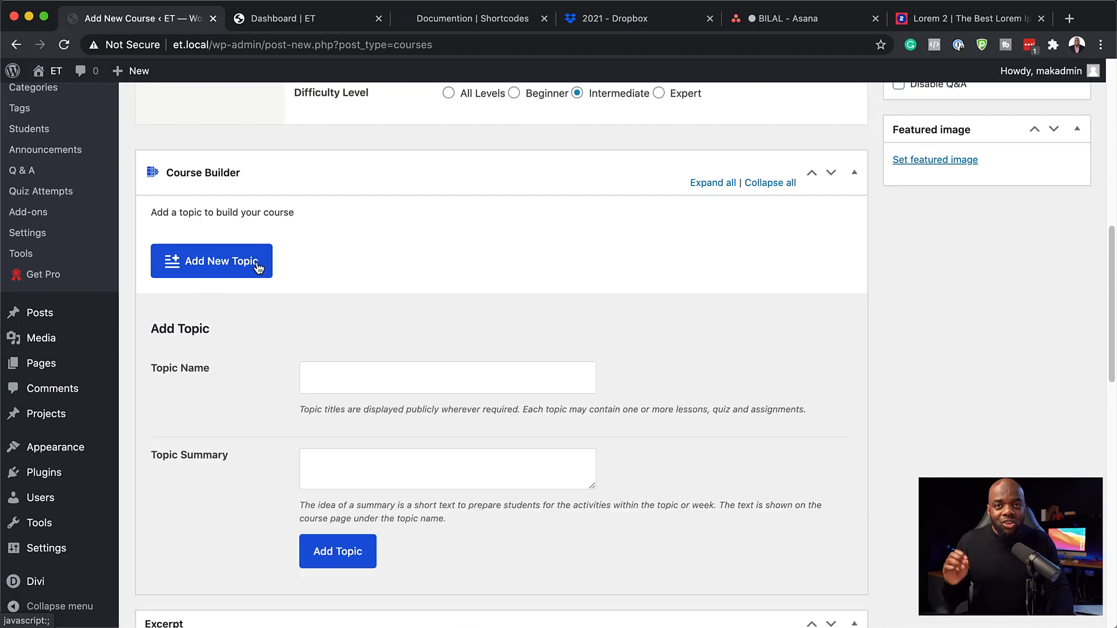
click(413, 379)
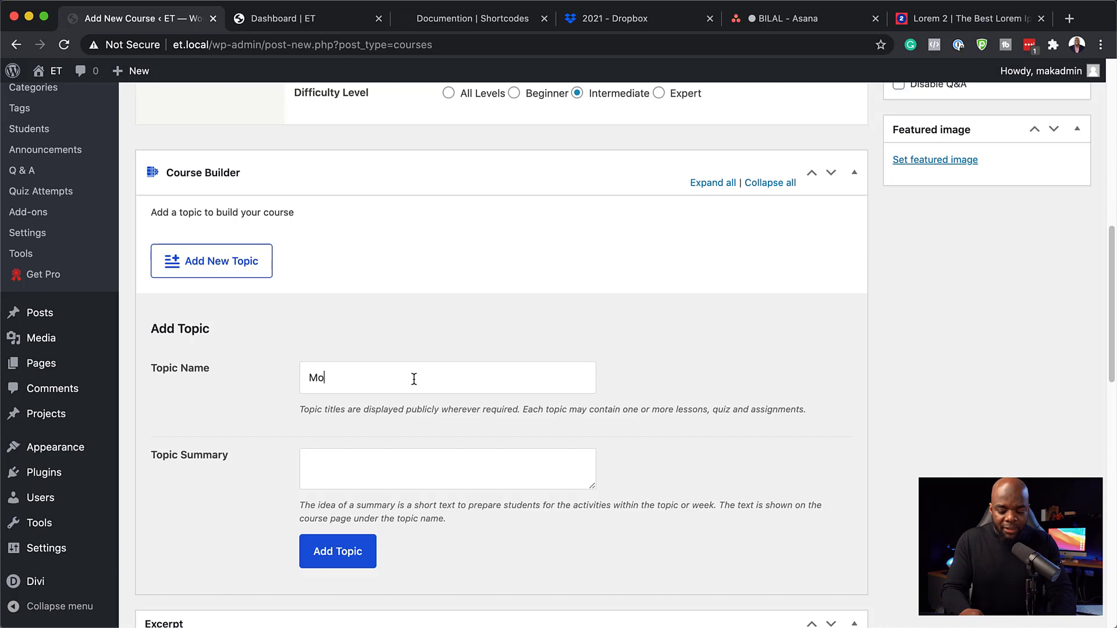
click(326, 468)
key(cmd+v)
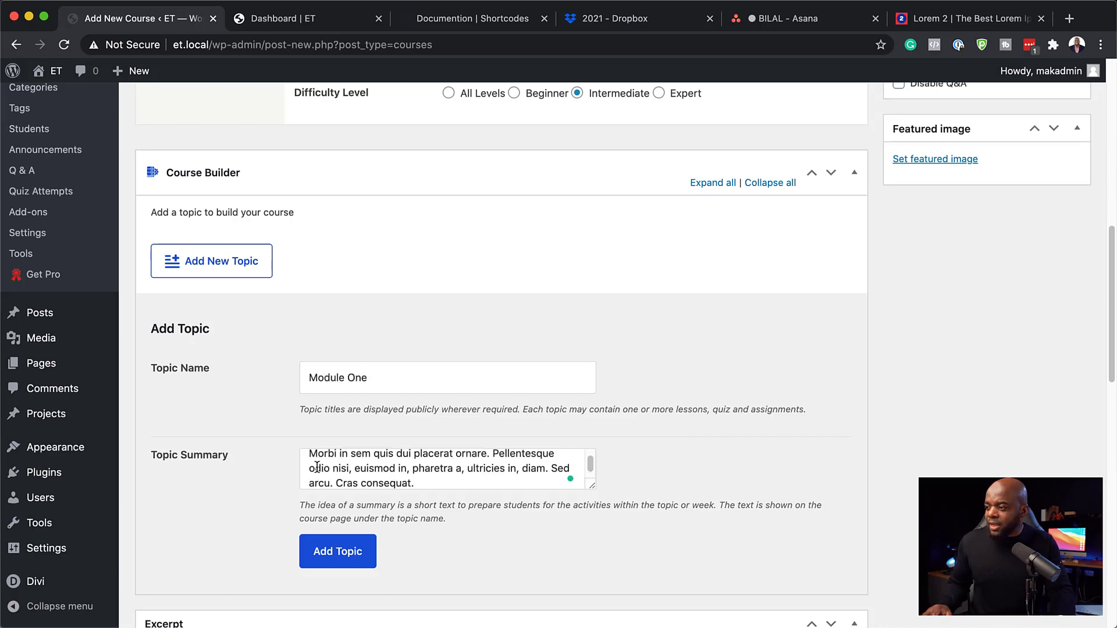
scroll(326, 468, down, 3)
click(340, 444)
- Choose Youtube as the source of the course intro video
scroll(191, 185, down, 10)
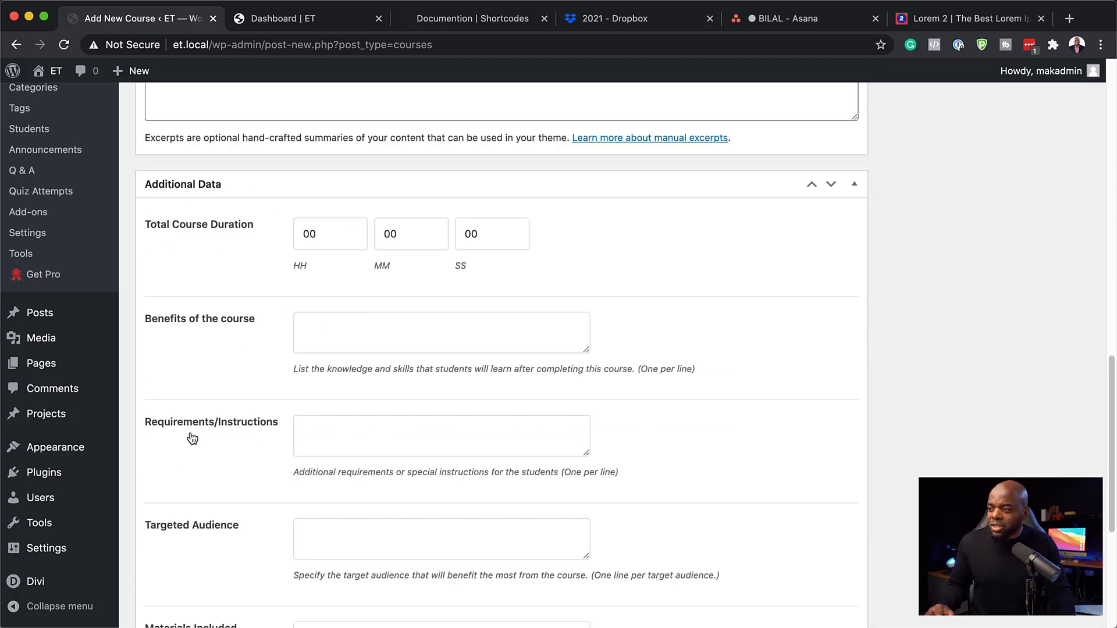
scroll(285, 504, down, 5)
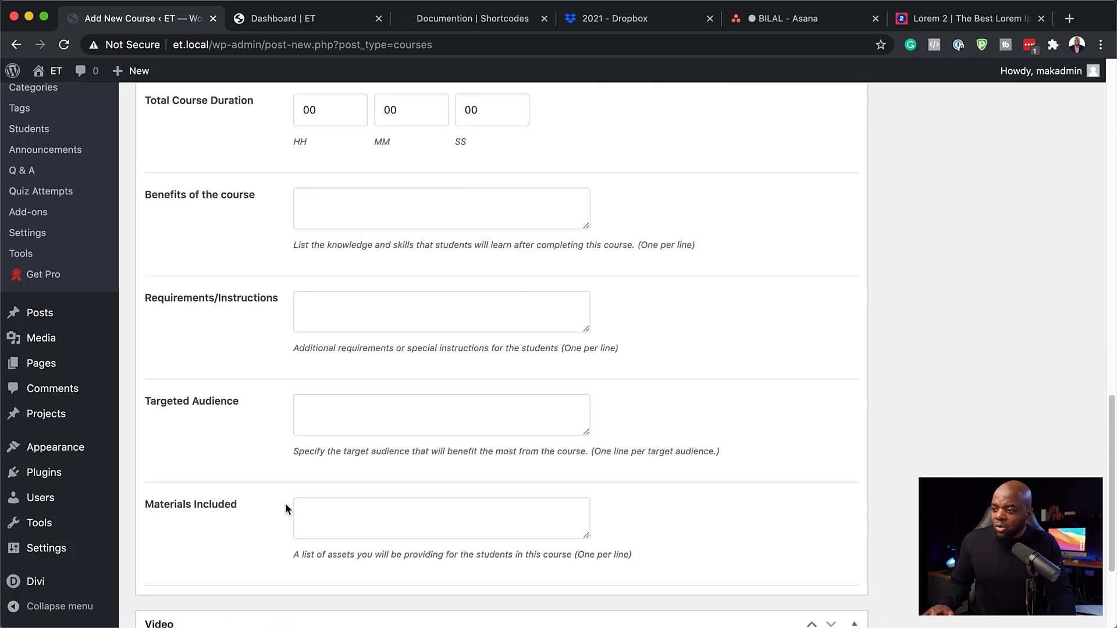
scroll(286, 497, down, 1)
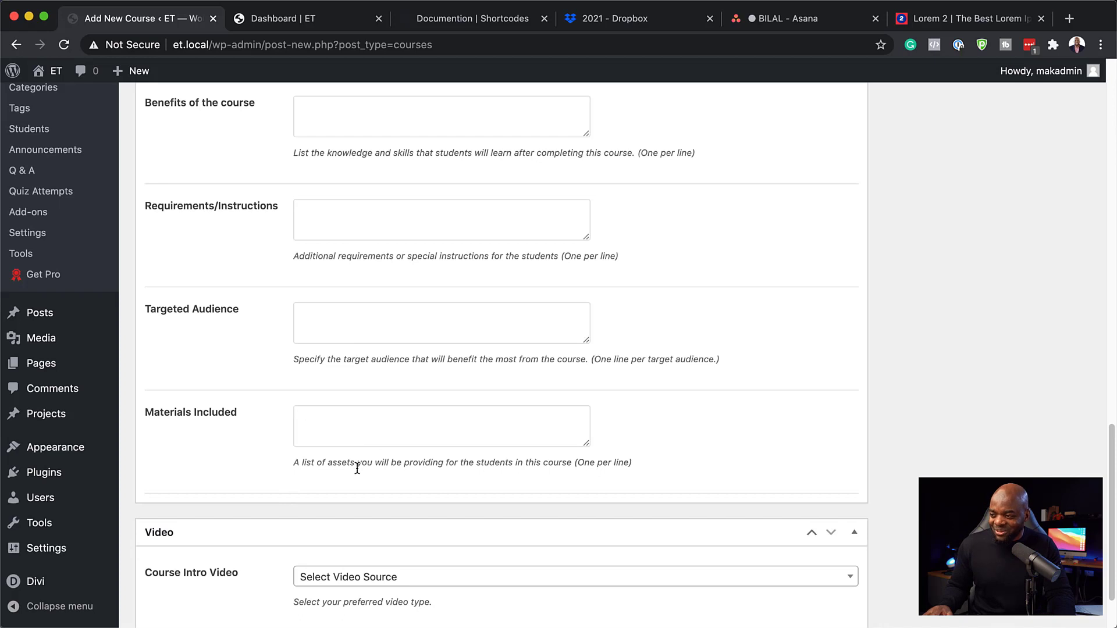
scroll(358, 469, down, 2)
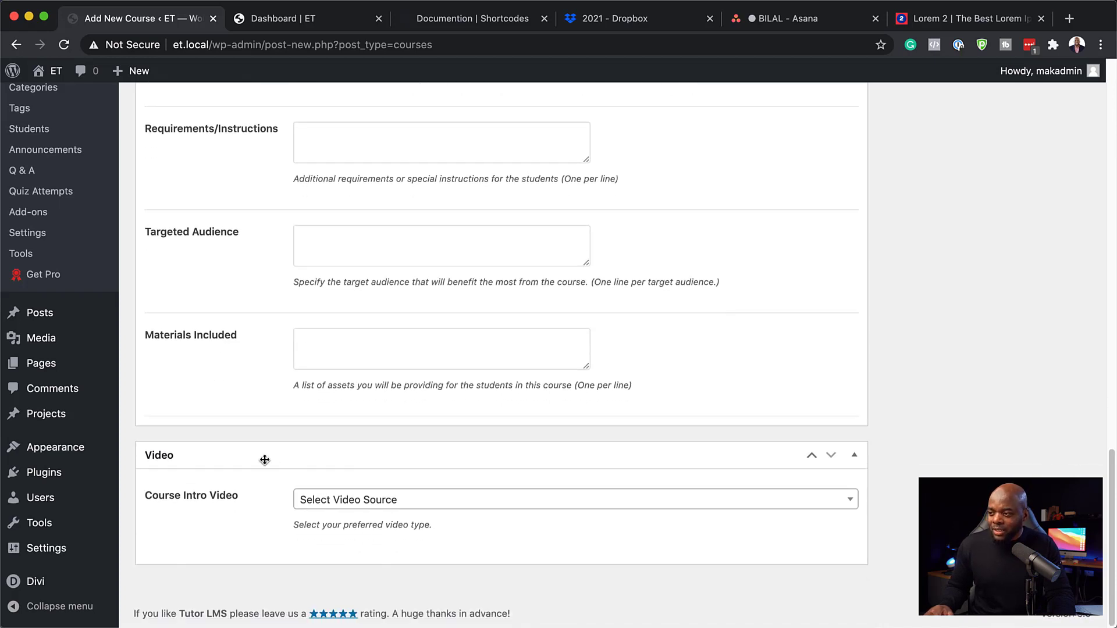
click(364, 503)
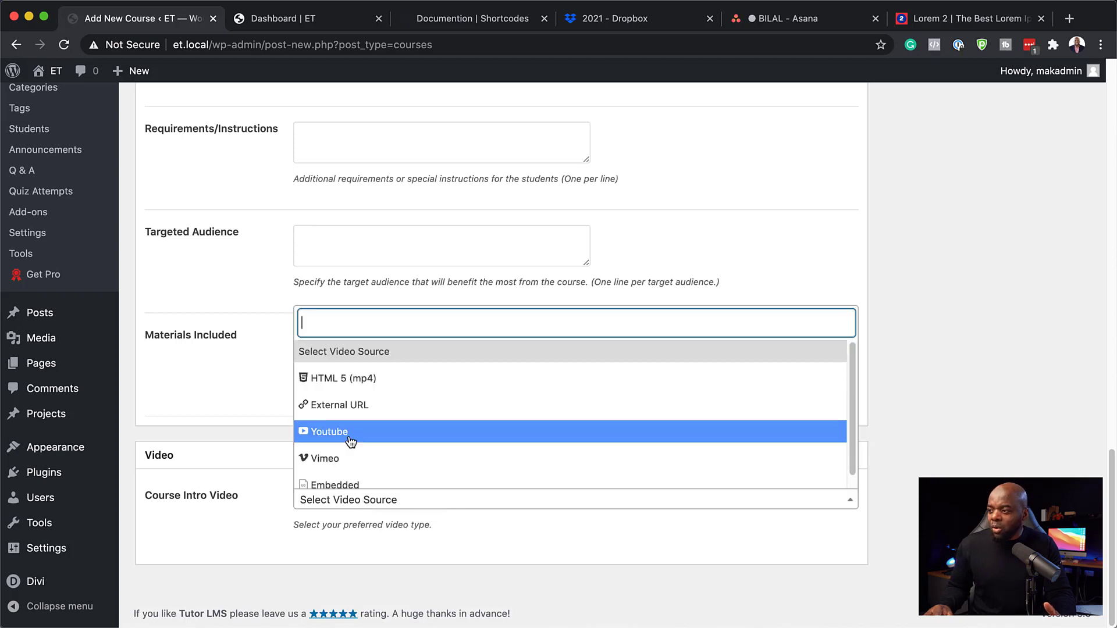
scroll(369, 481, down, 1)
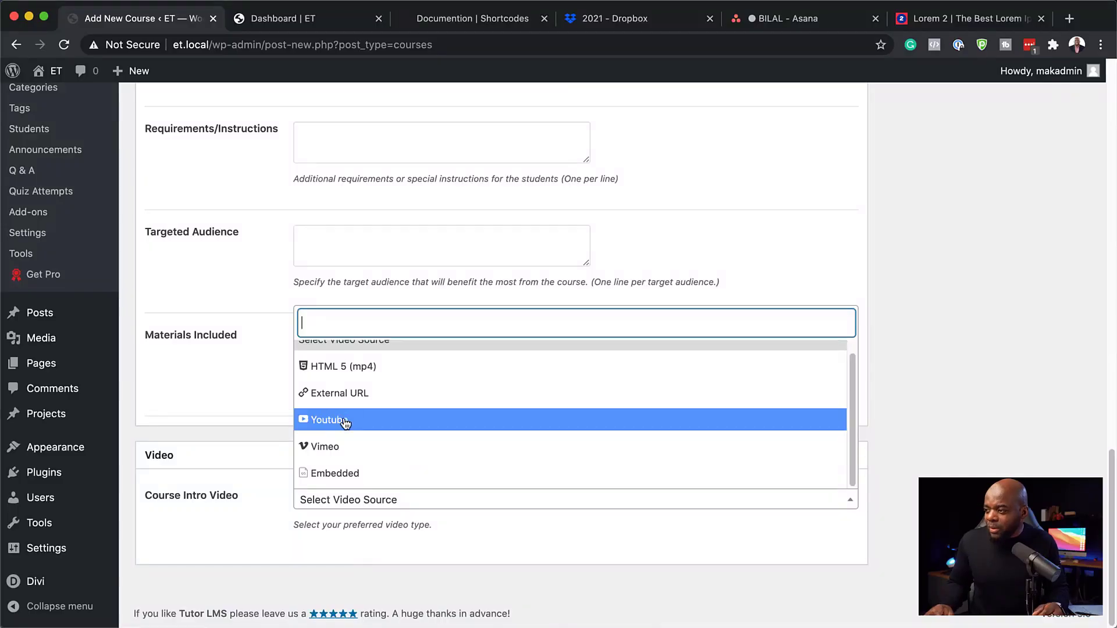
click(345, 421)
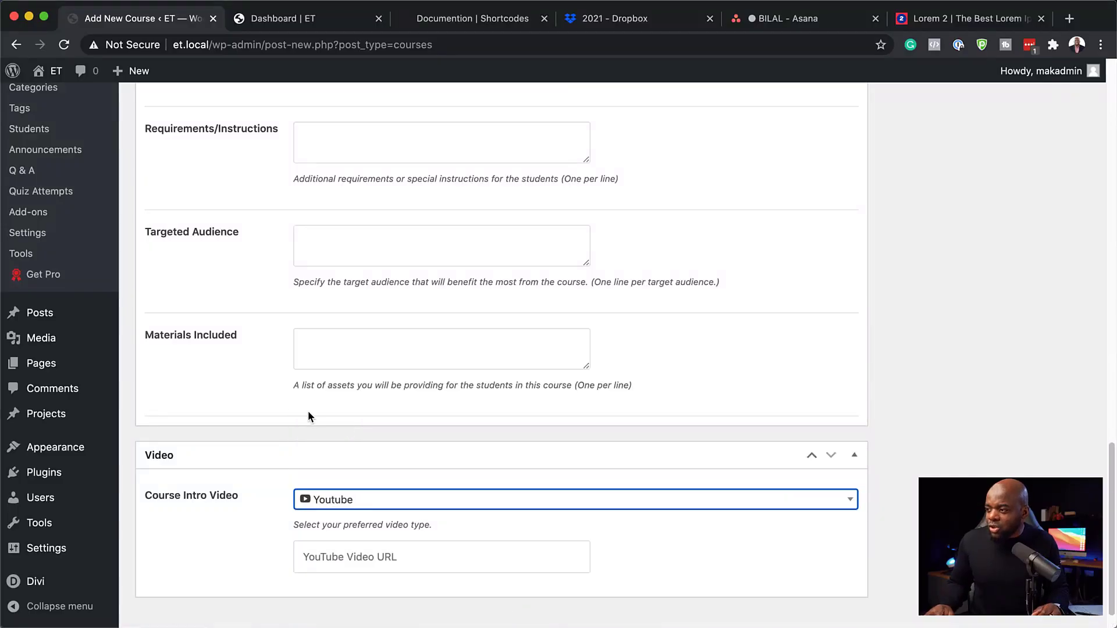
- Copy the shareable link of the mini course video in YouTube Studio and paste it as the course intro video URL
click(313, 558)
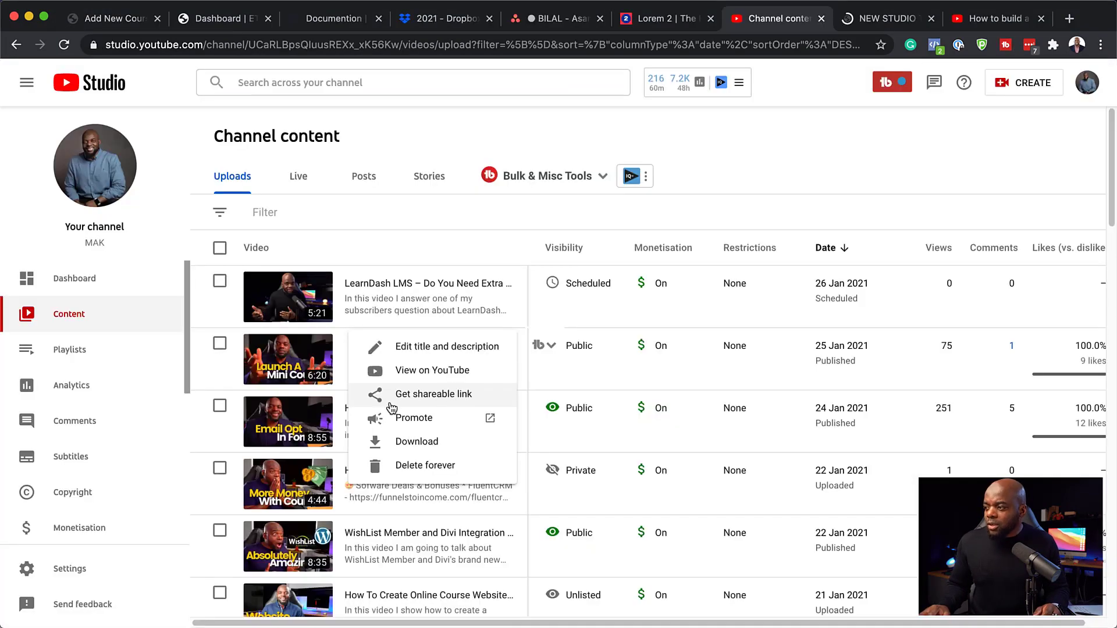
click(429, 397)
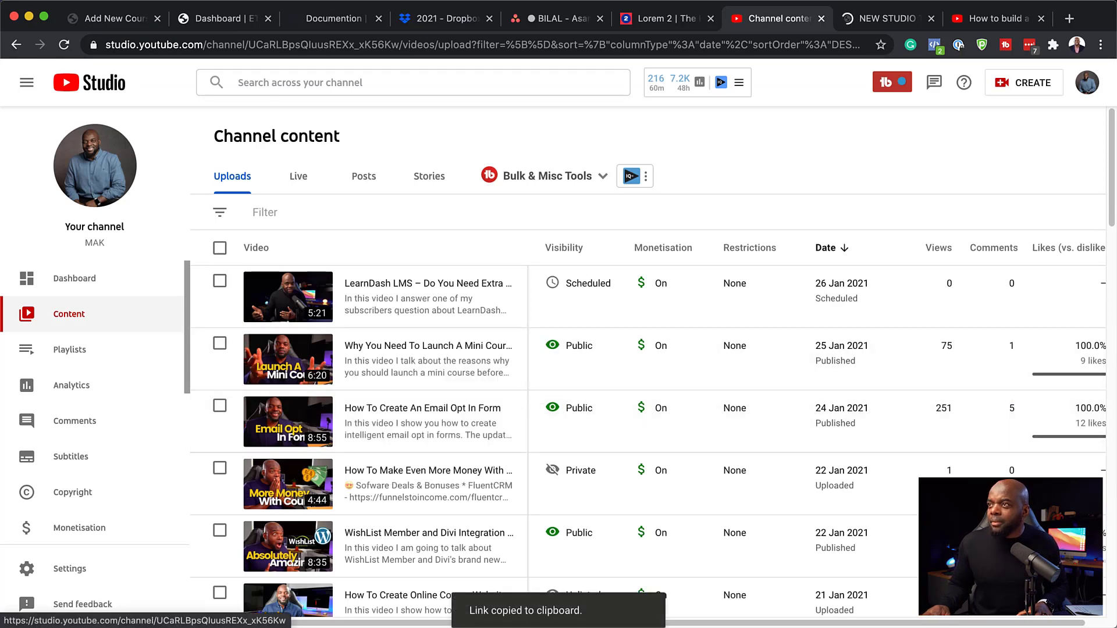
click(111, 22)
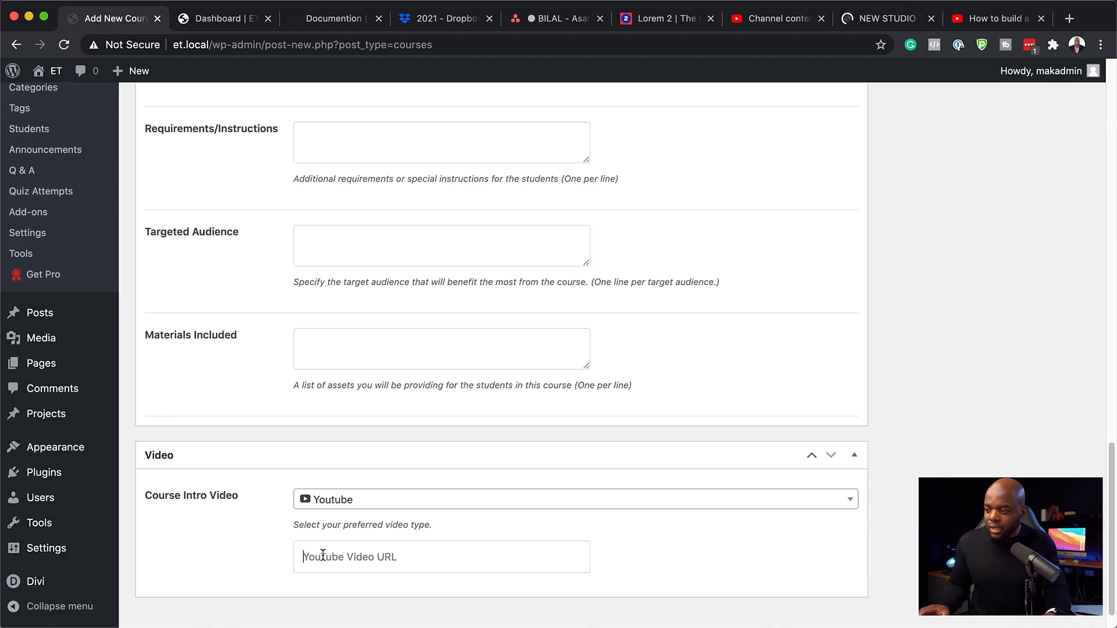
key(super+v)
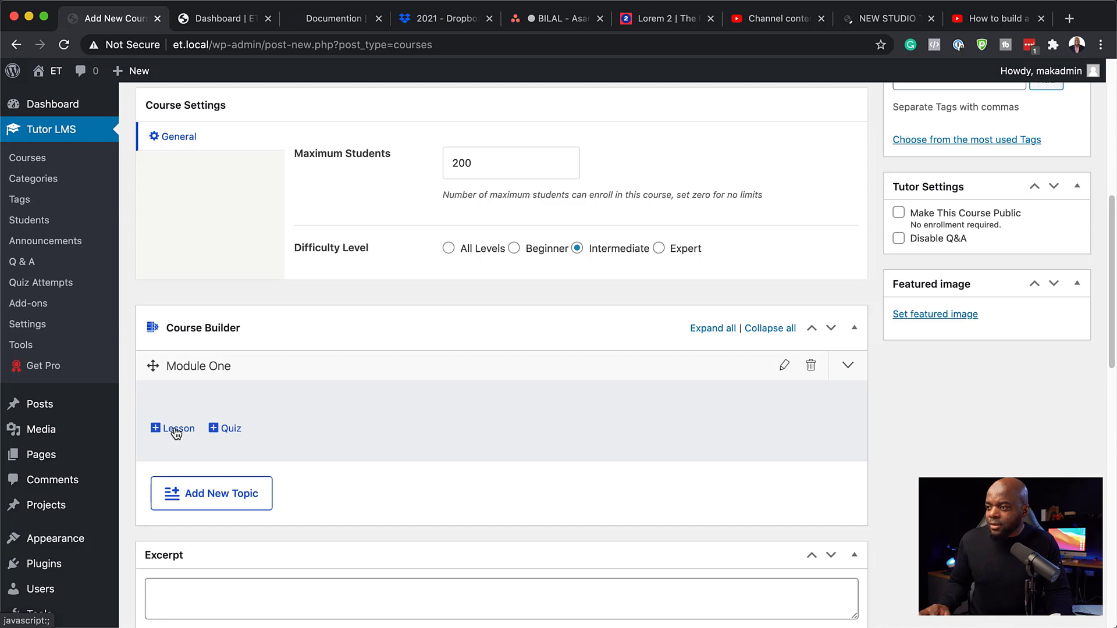
- Add a lesson to Module One and title it "Lesson One"
click(180, 433)
click(378, 195)
triple_click(377, 196)
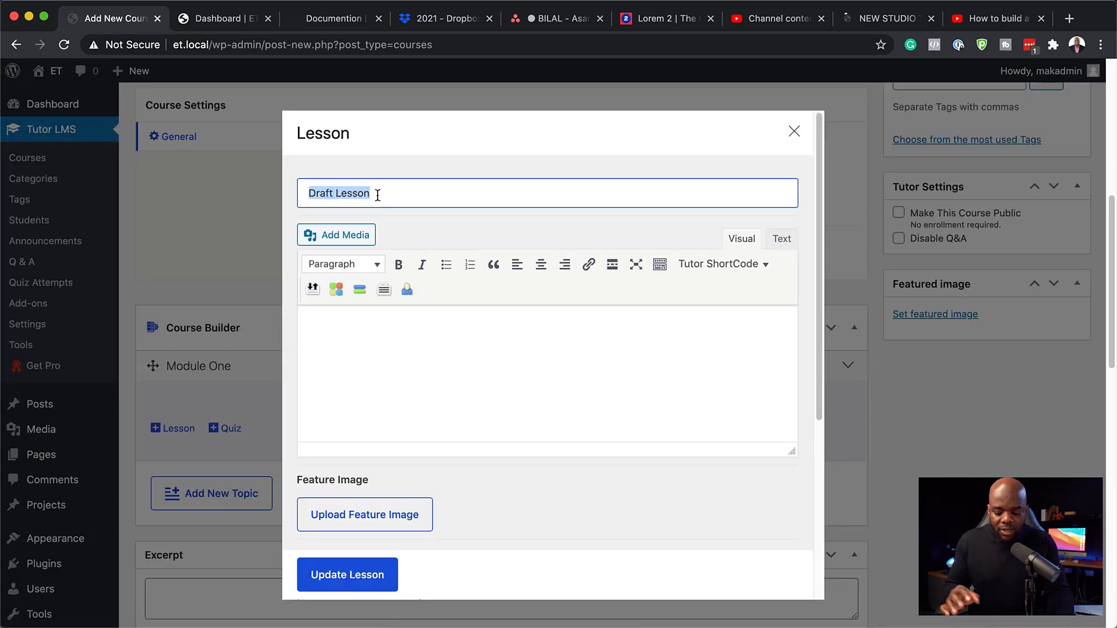
text(Lesson One)
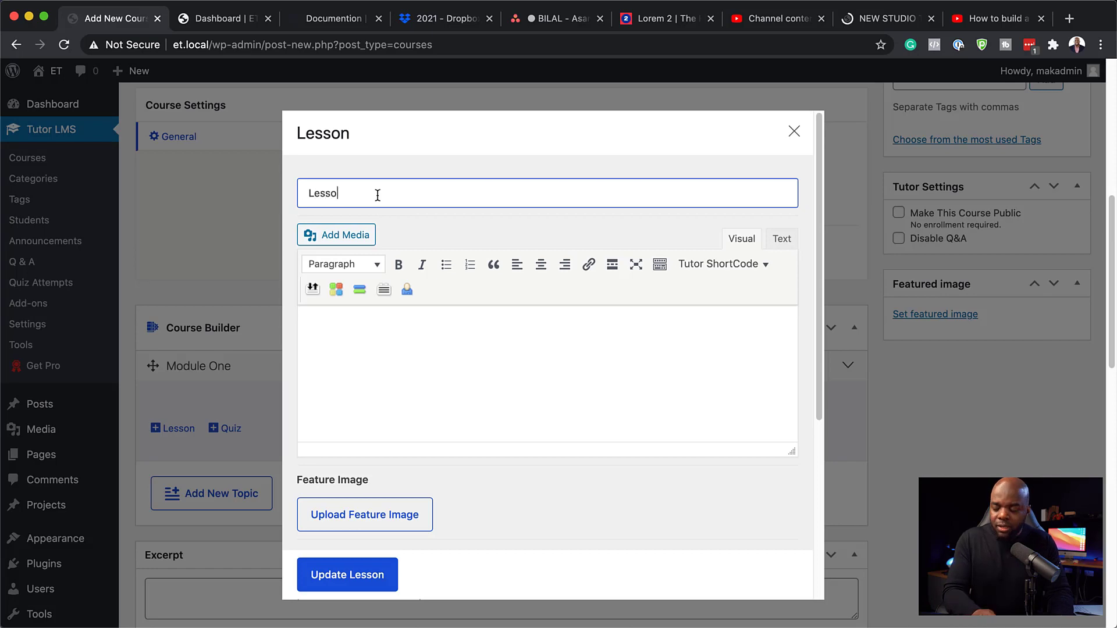
key(Tab)
scroll(551, 485, down, 5)
scroll(552, 477, down, 5)
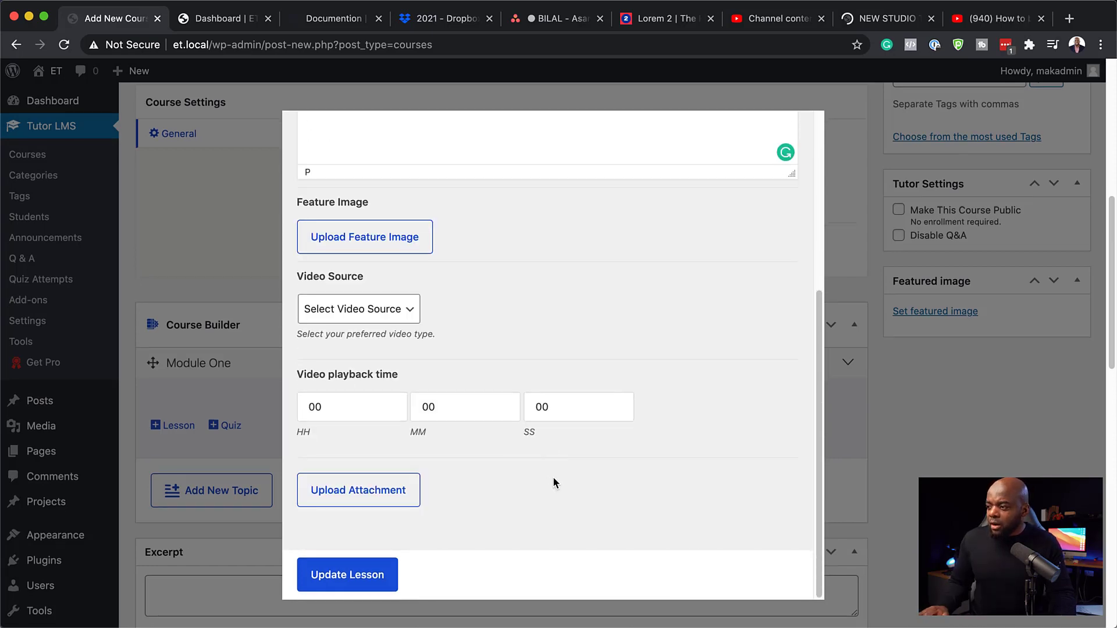
scroll(569, 456, up, 3)
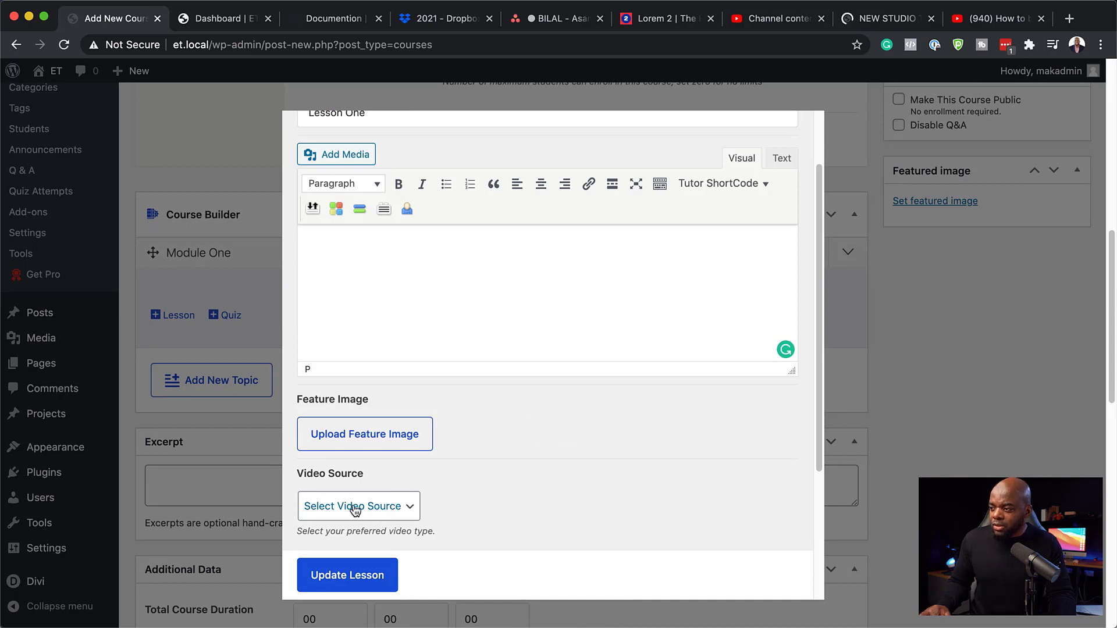
click(376, 509)
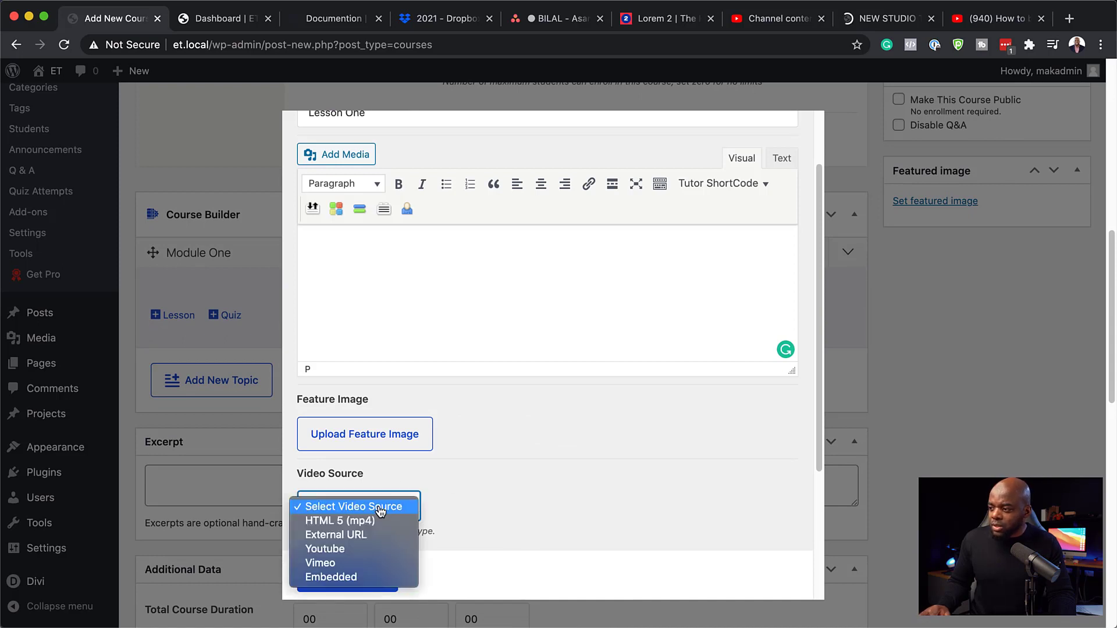
click(356, 550)
scroll(511, 481, down, 3)
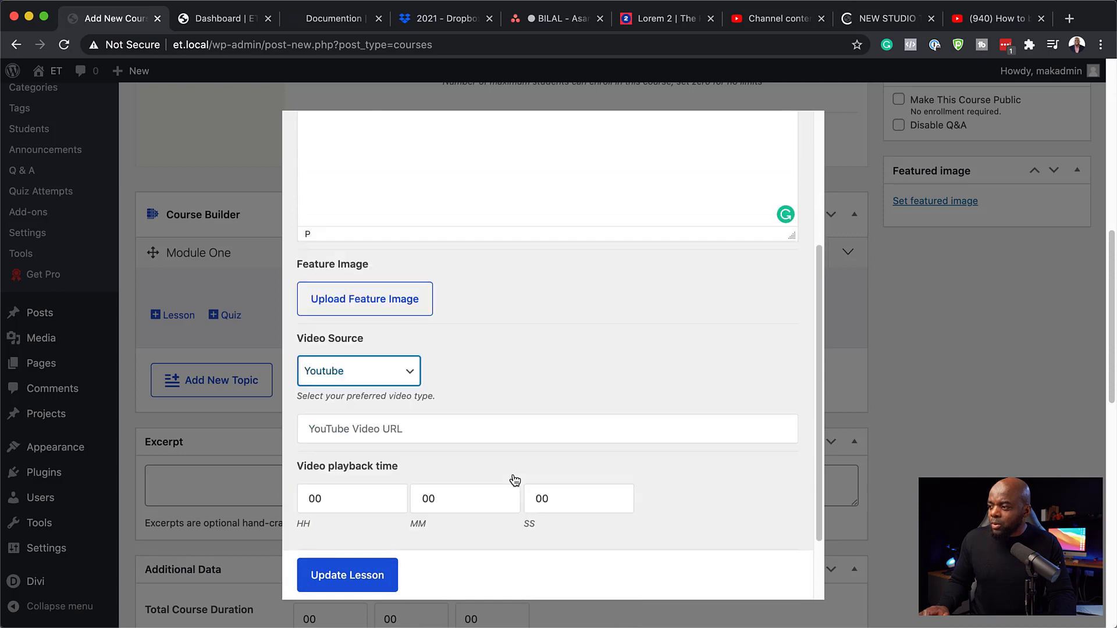
click(429, 429)
key(super+v)
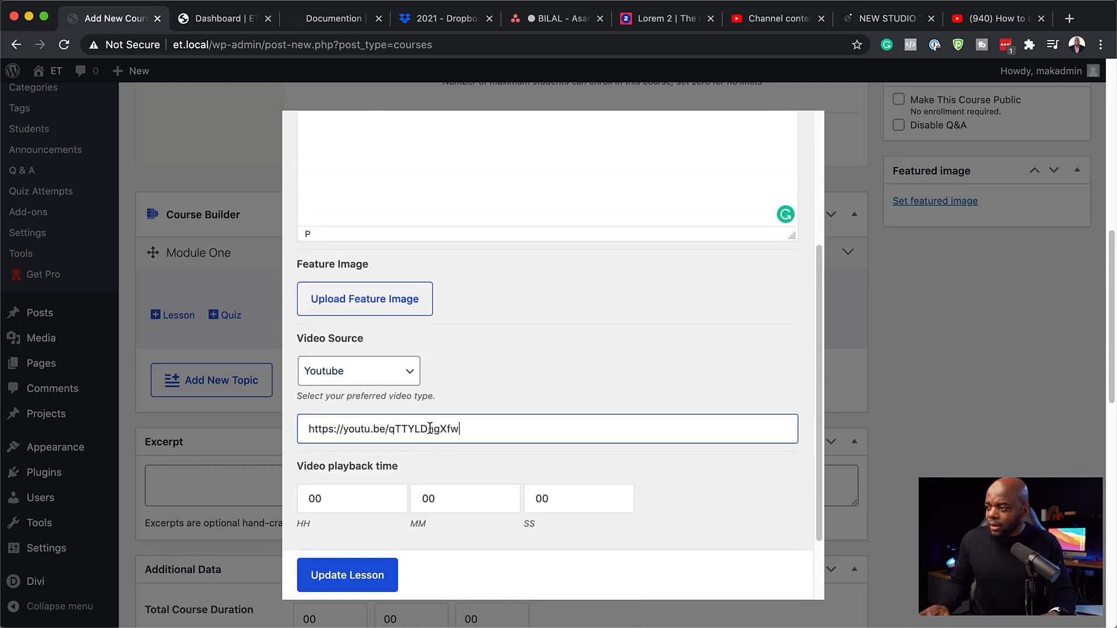
- Update Lesson One with the "Donec nec justo" placeholder paragraph as content and the newspaper photo pexels-nappy-936137.jpg as feature image
scroll(559, 477, up, 4)
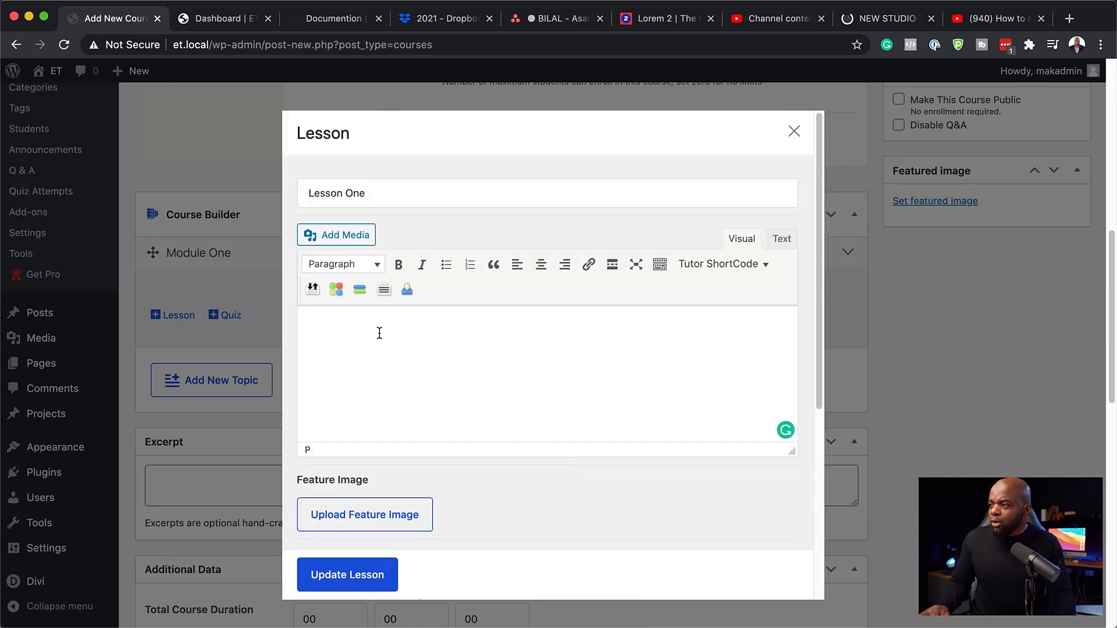
key(super+v)
scroll(388, 355, down, 3)
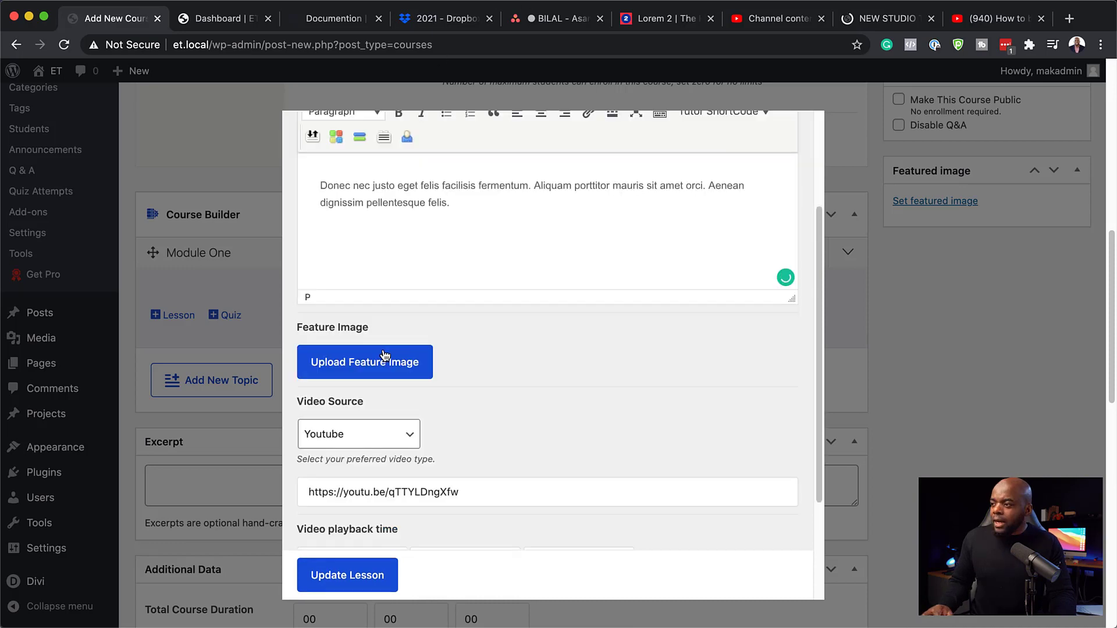
click(384, 368)
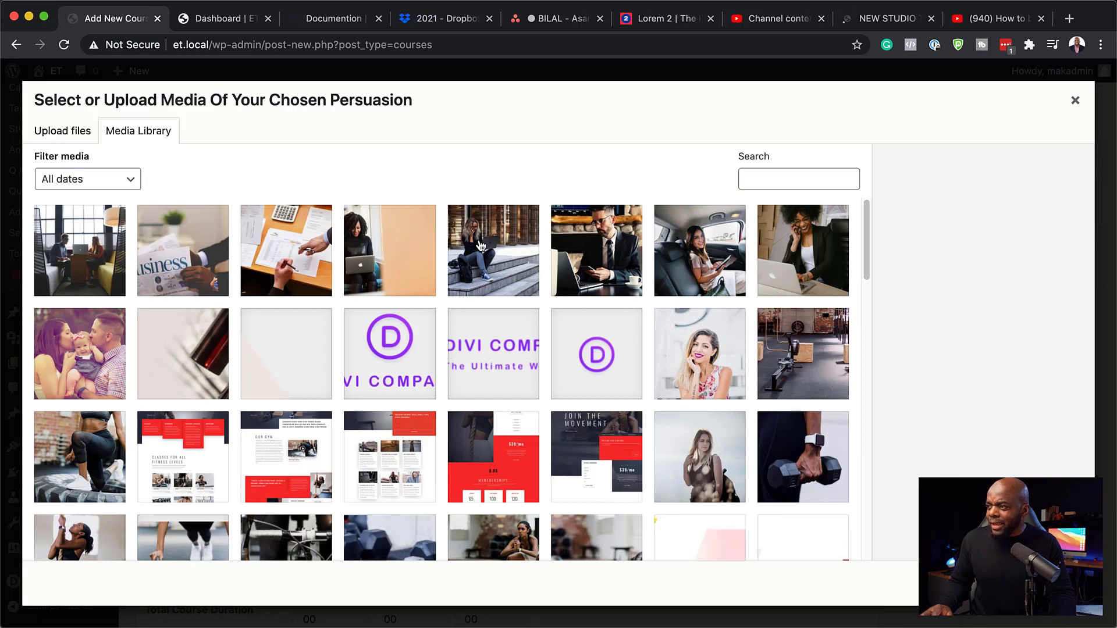
click(202, 271)
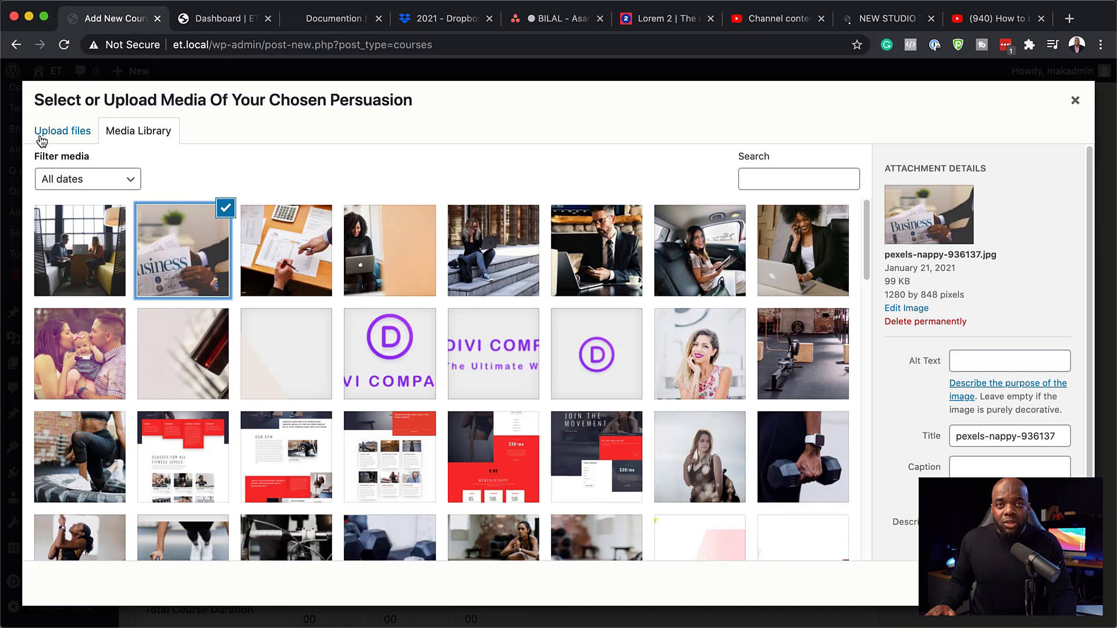
click(59, 137)
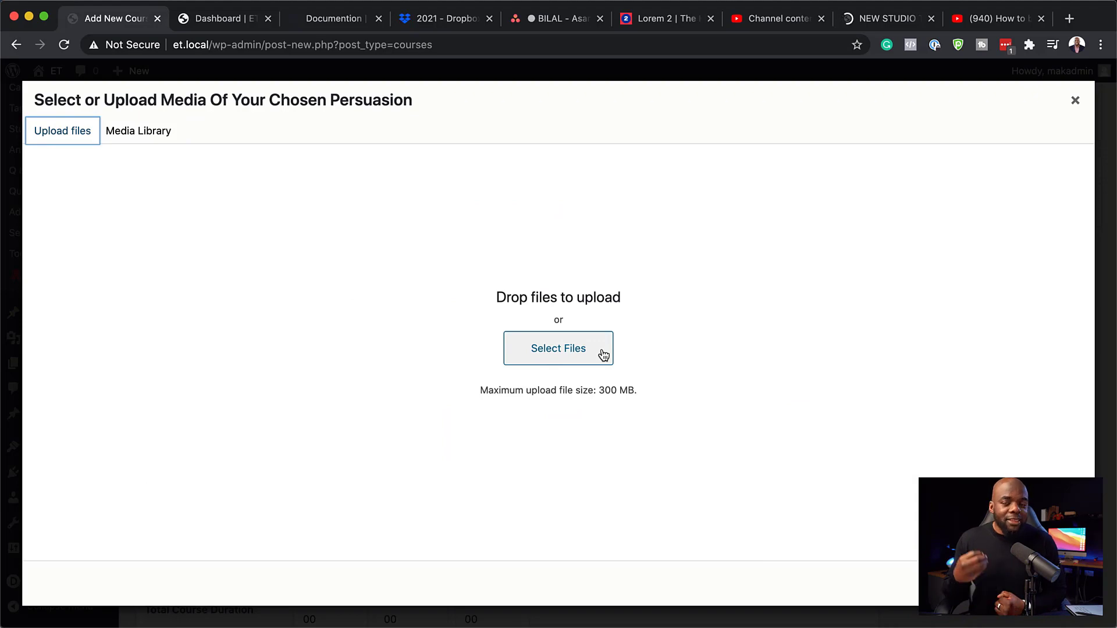
click(159, 133)
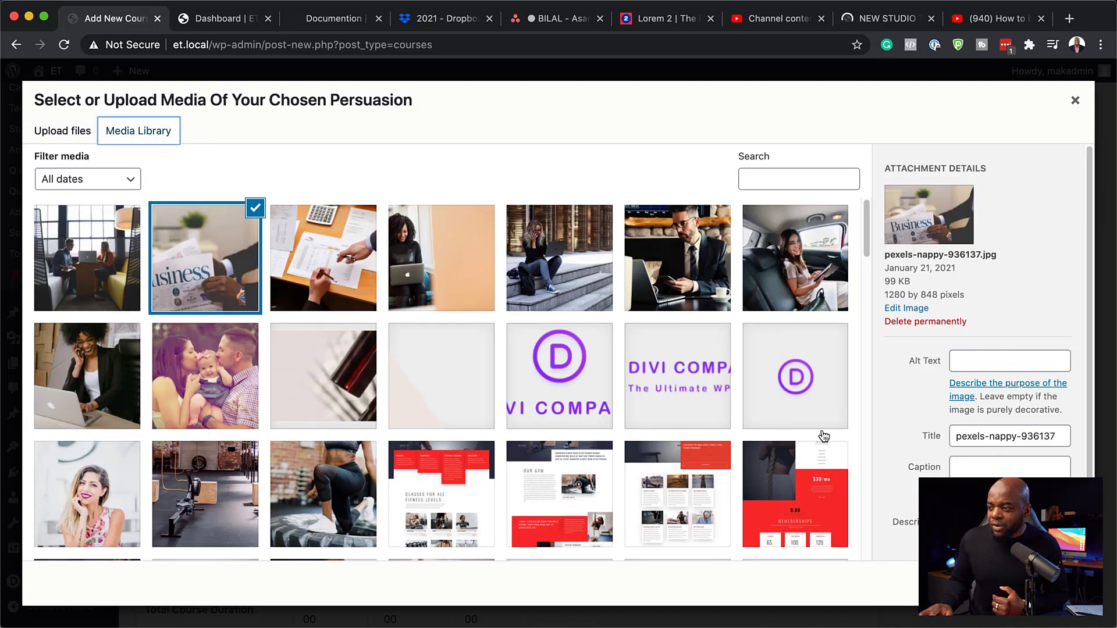
click(1058, 583)
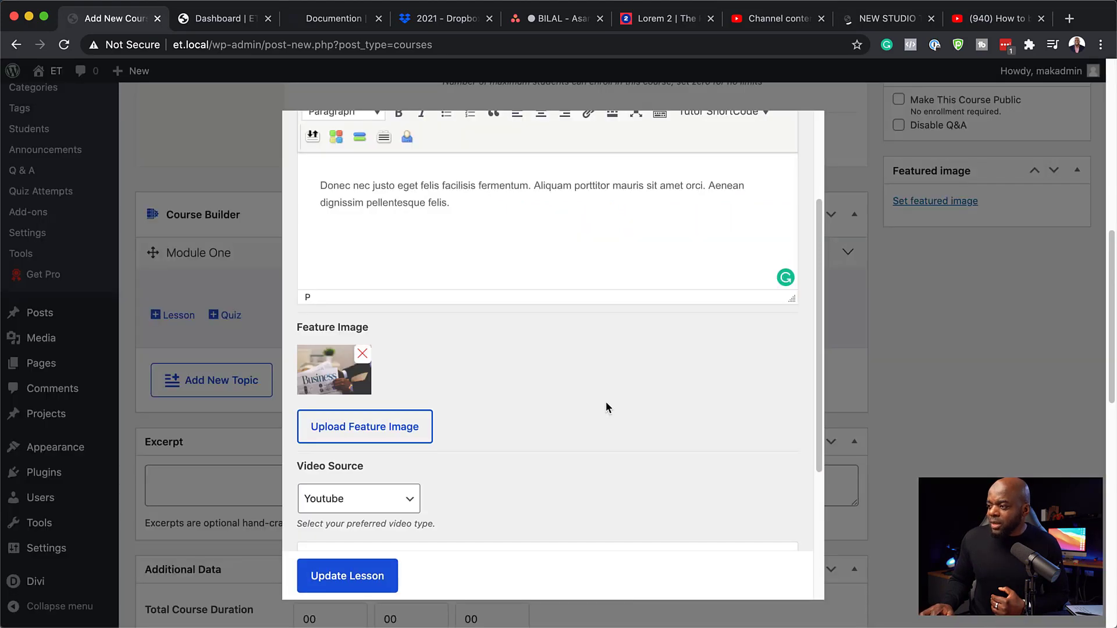
scroll(503, 427, down, 5)
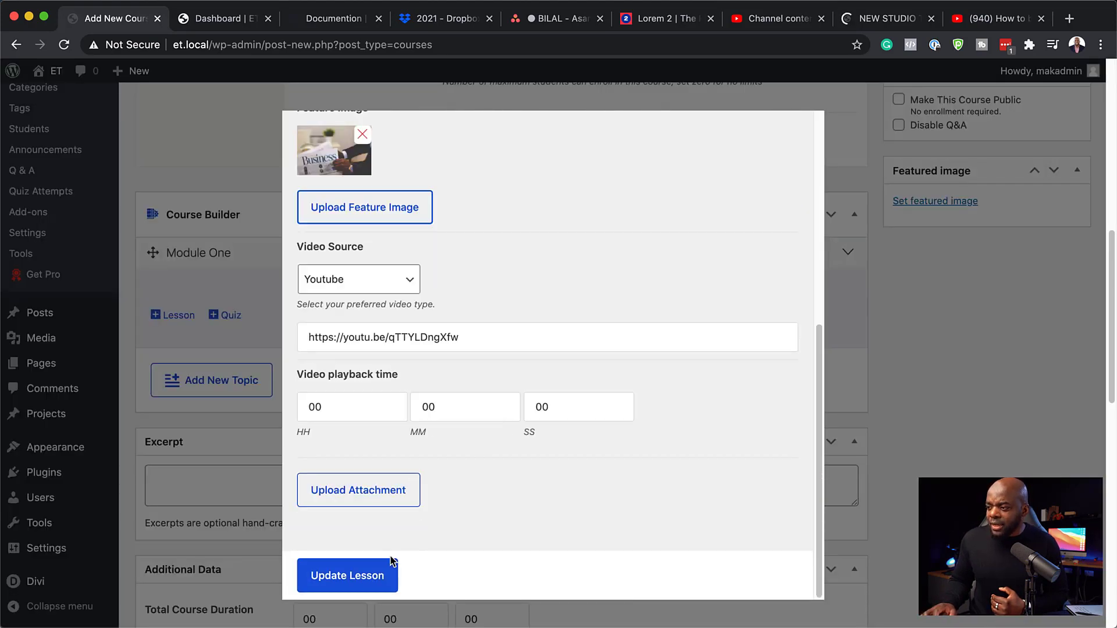
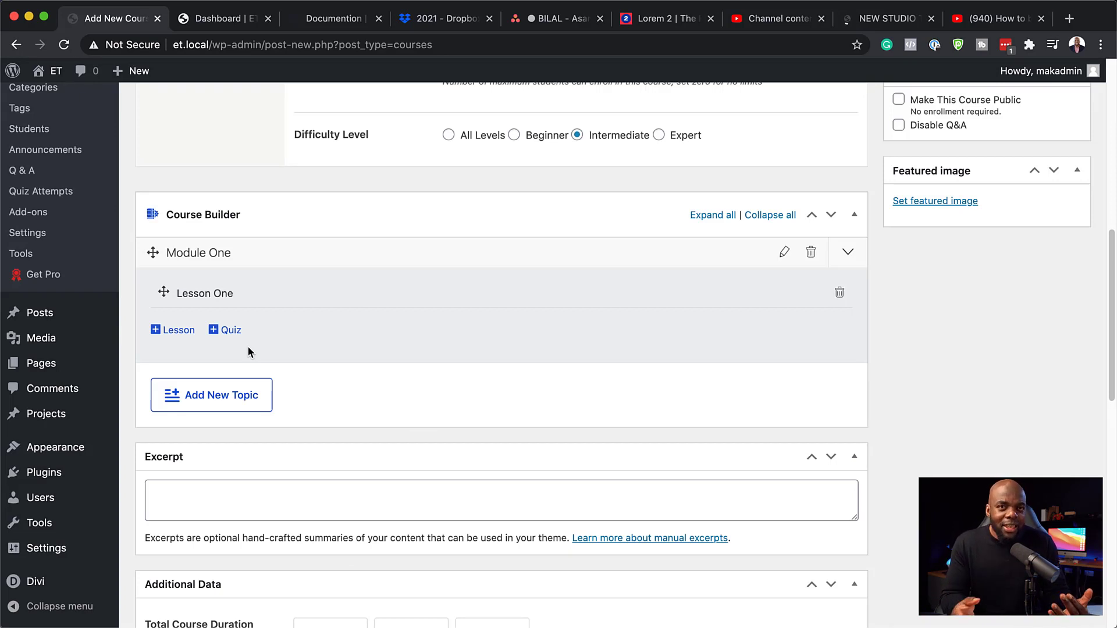
- Rename the Module One topic to "How to start a baking business" and update the topic
click(278, 256)
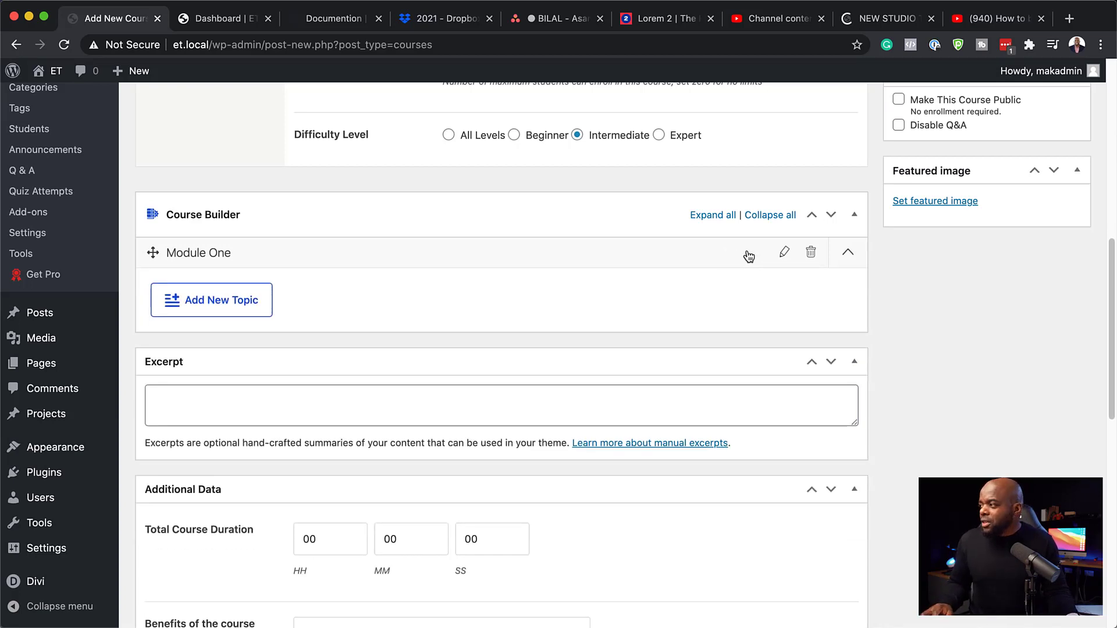
click(784, 253)
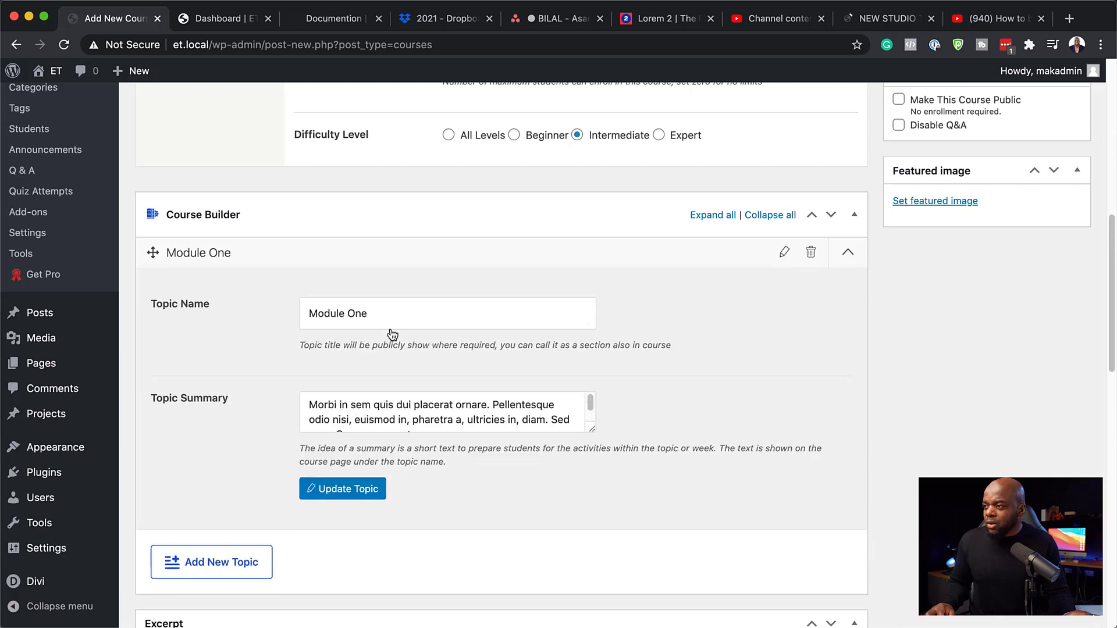
triple_click(380, 314)
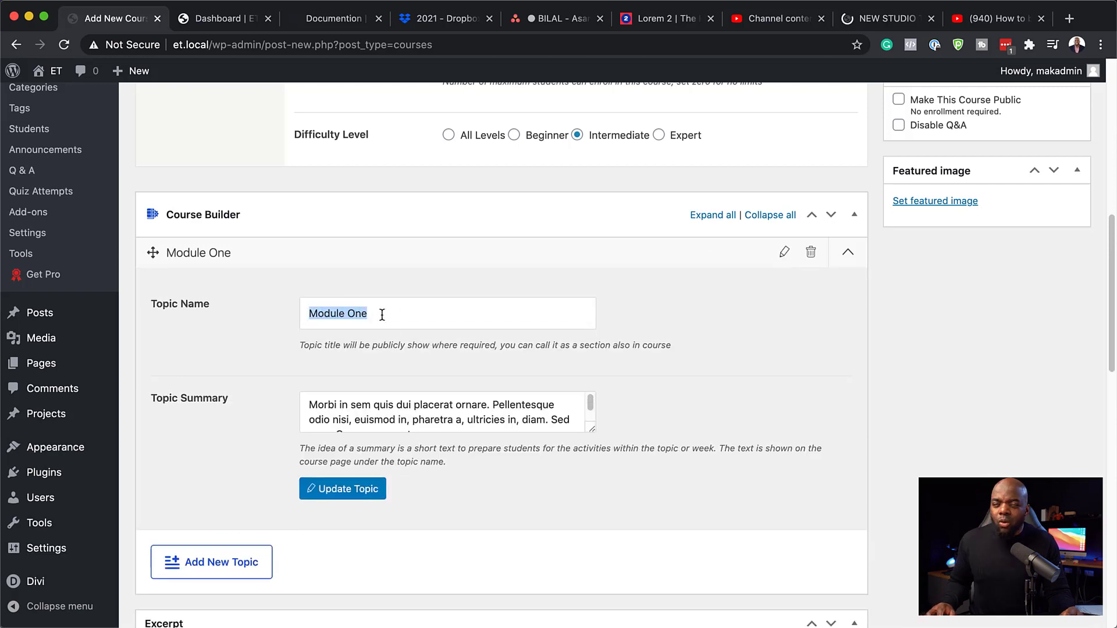
text(How to start)
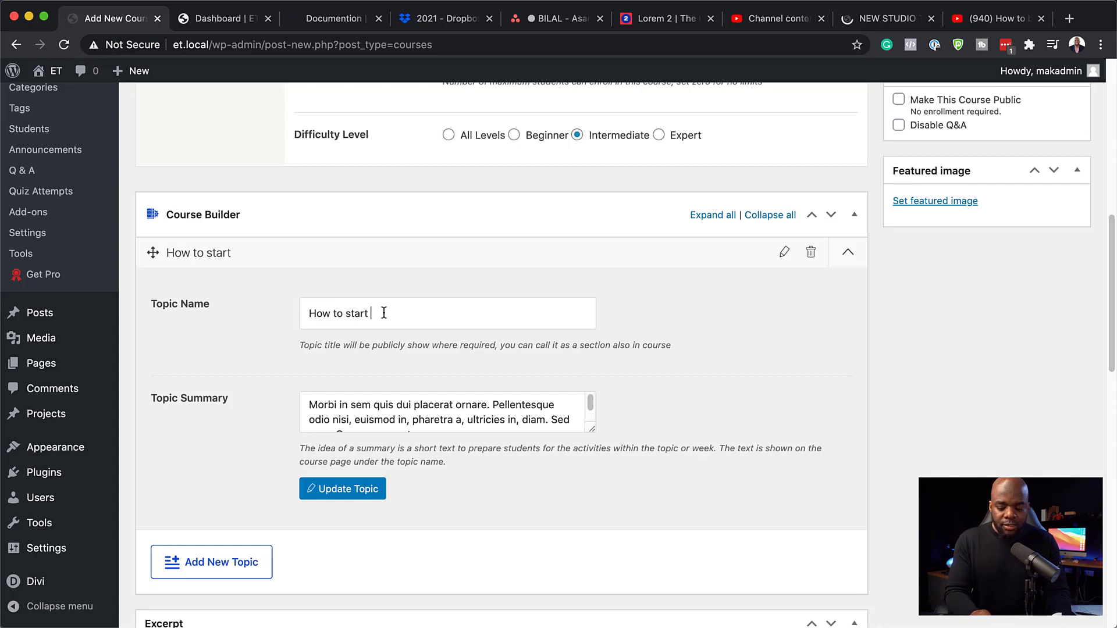
text( a baki)
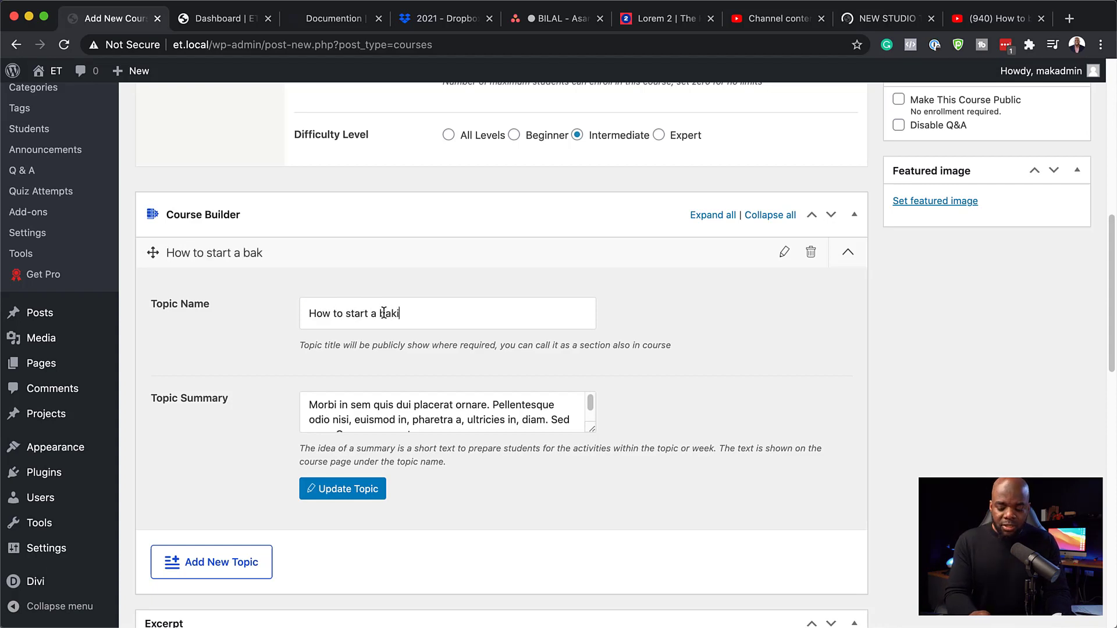
text(ng business)
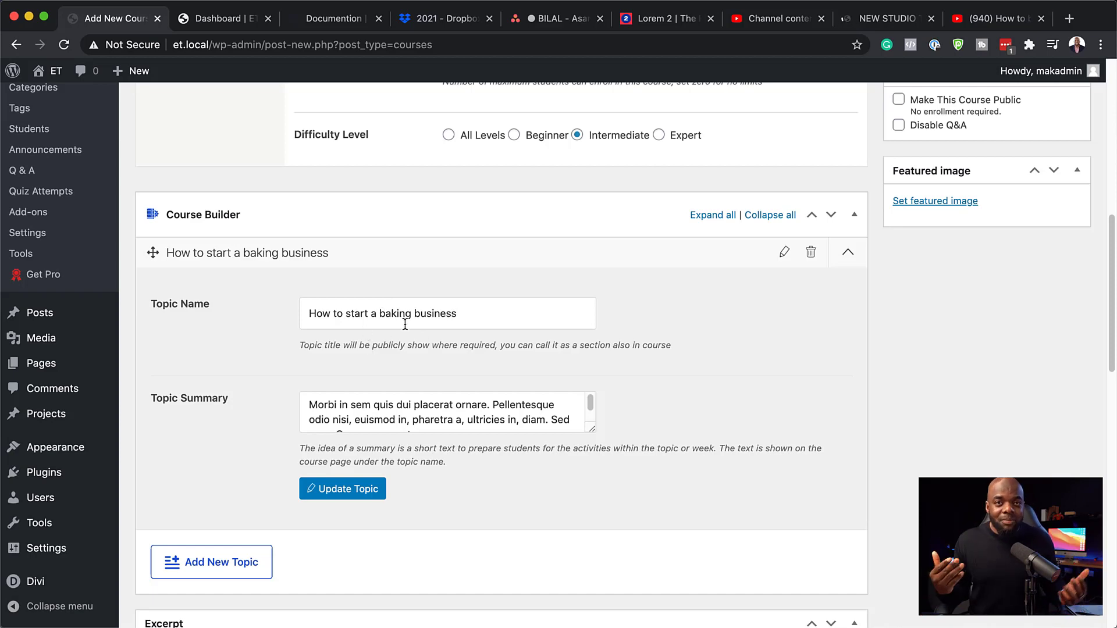
scroll(234, 431, down, 5)
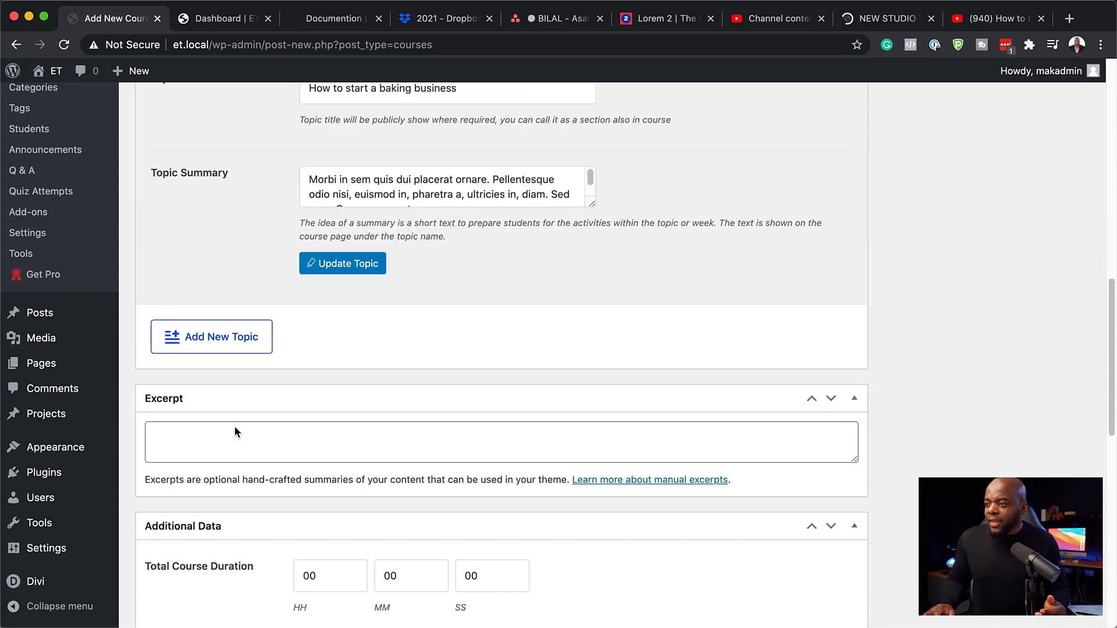
scroll(235, 426, up, 3)
click(348, 412)
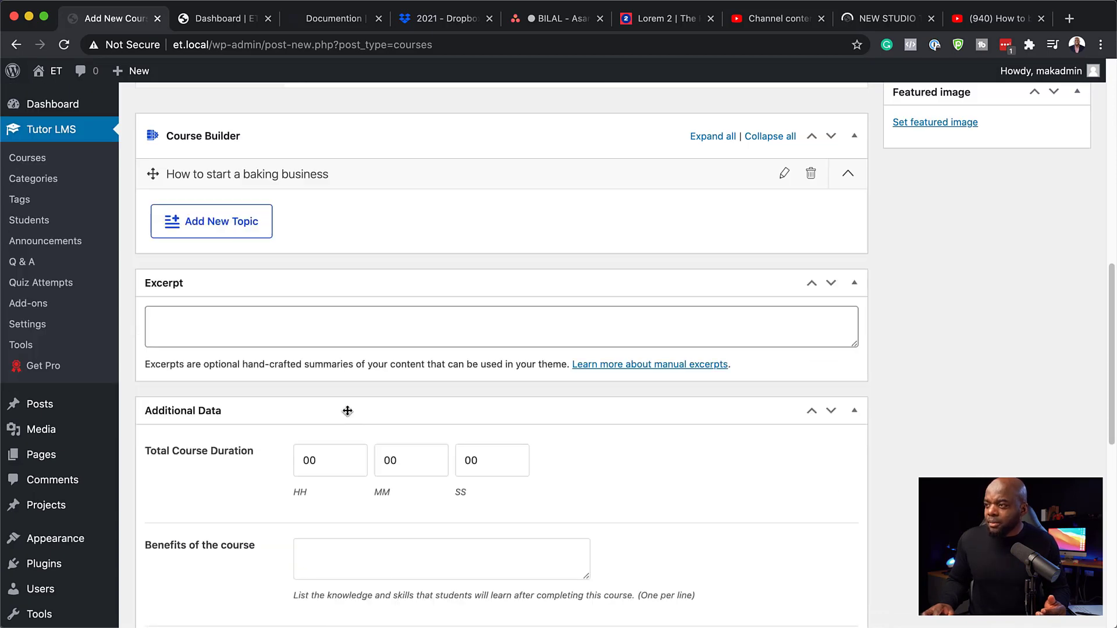
- Publish the "Amazing Course" course
scroll(494, 382, up, 10)
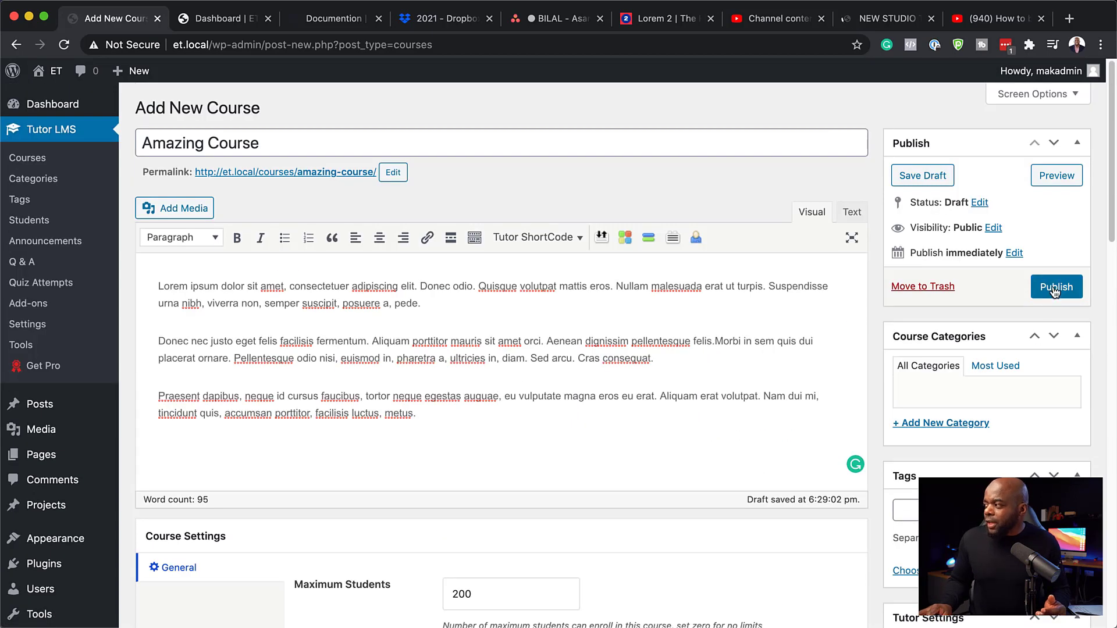
click(1054, 289)
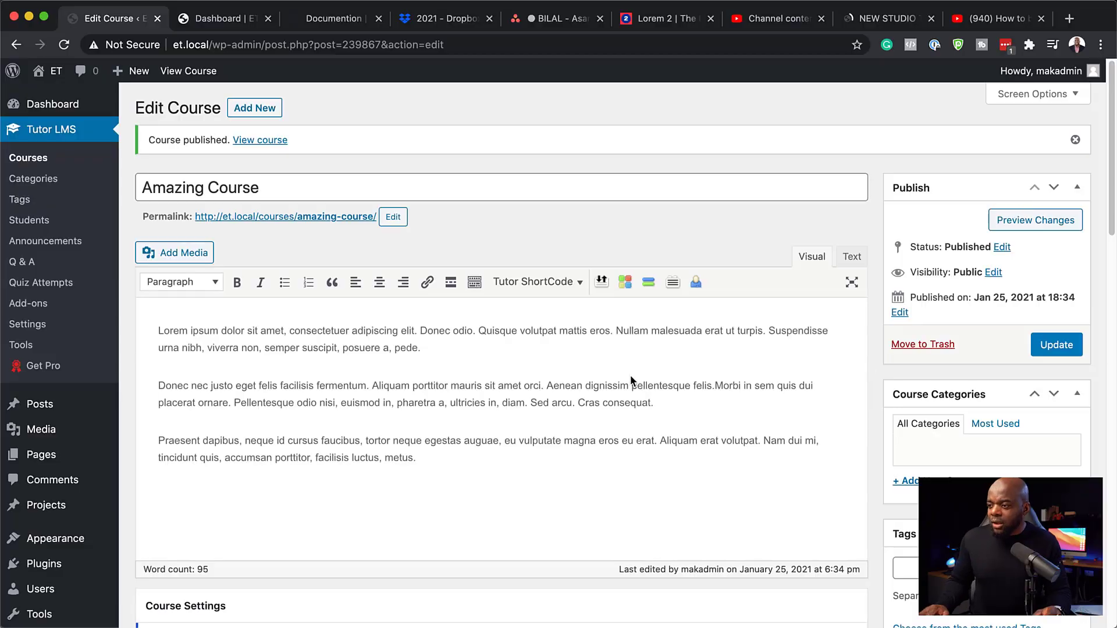
- Rename Lesson One in the baking business topic to "How to get funding" and update the lesson
scroll(631, 374, down, 8)
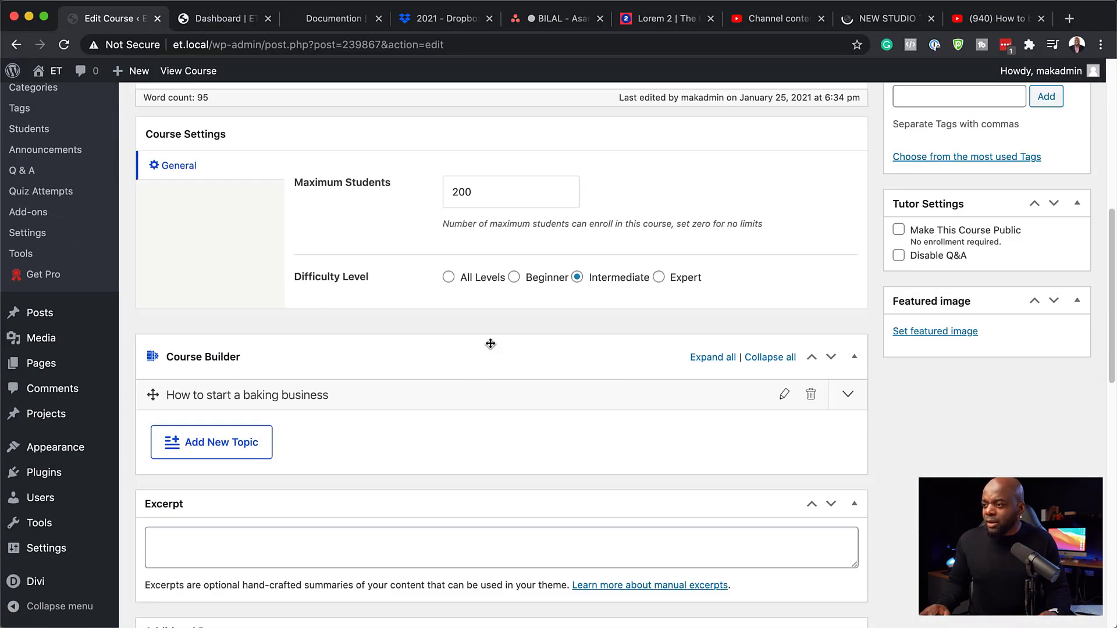
scroll(488, 341, down, 2)
click(340, 269)
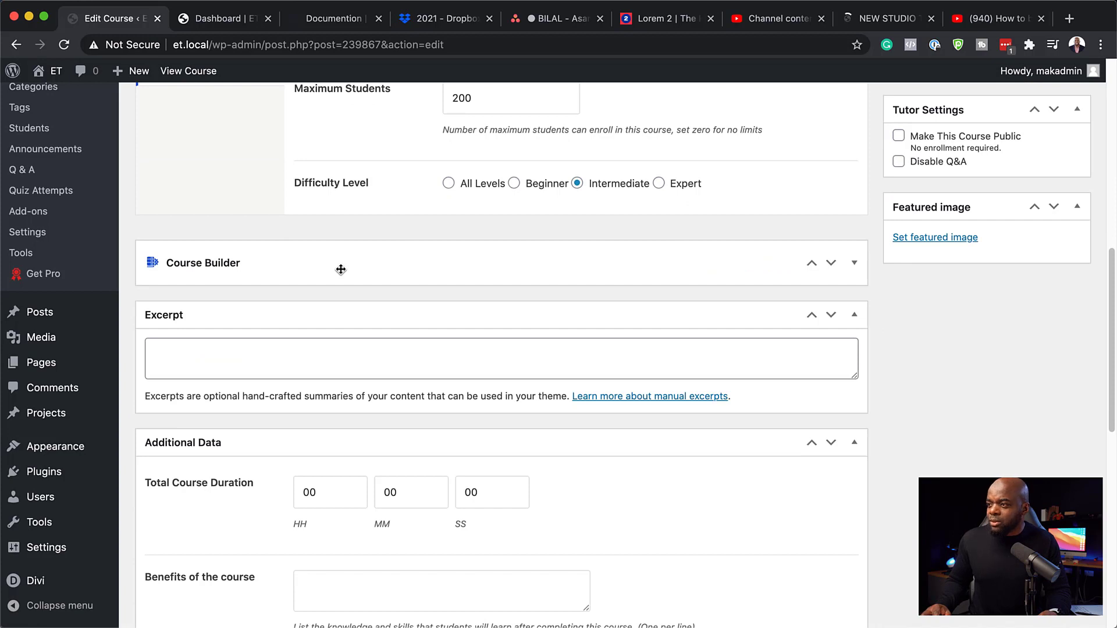
click(181, 266)
click(296, 311)
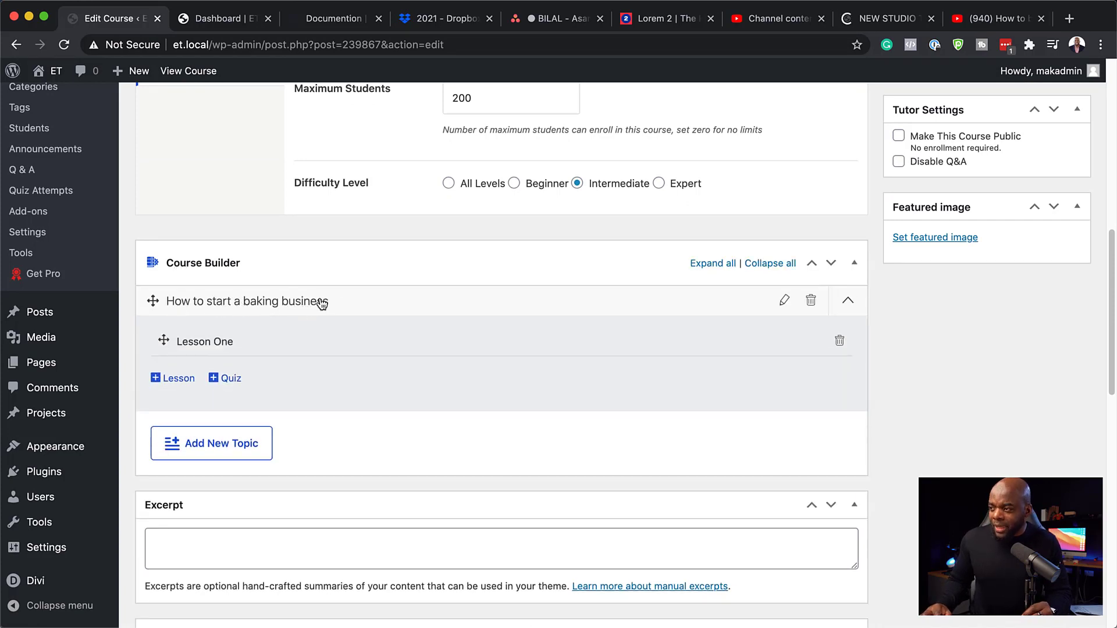
click(228, 343)
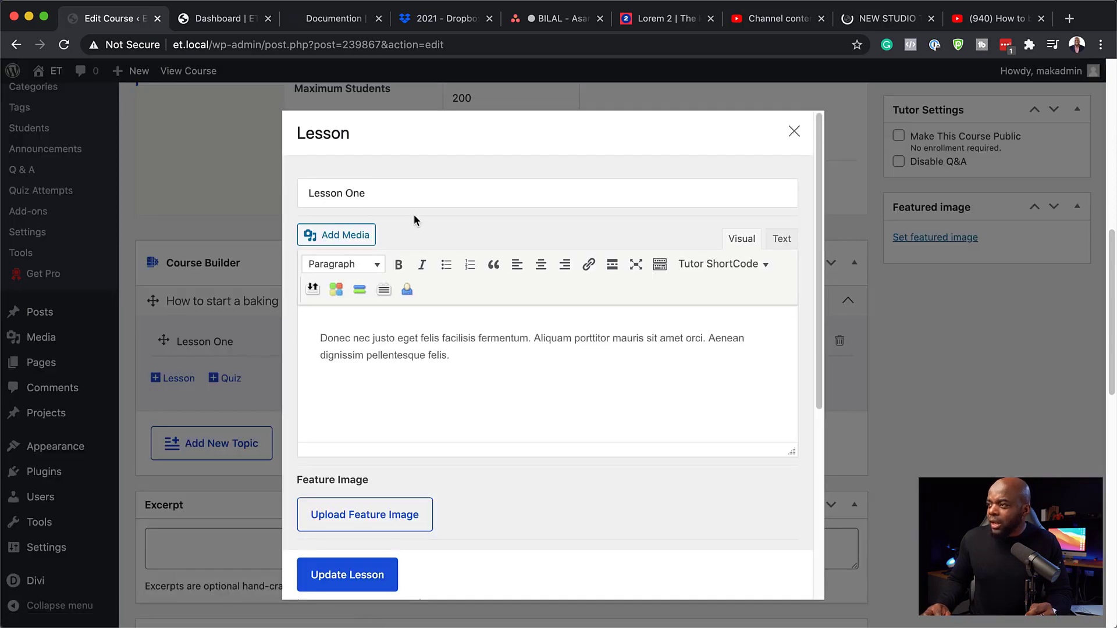
triple_click(369, 192)
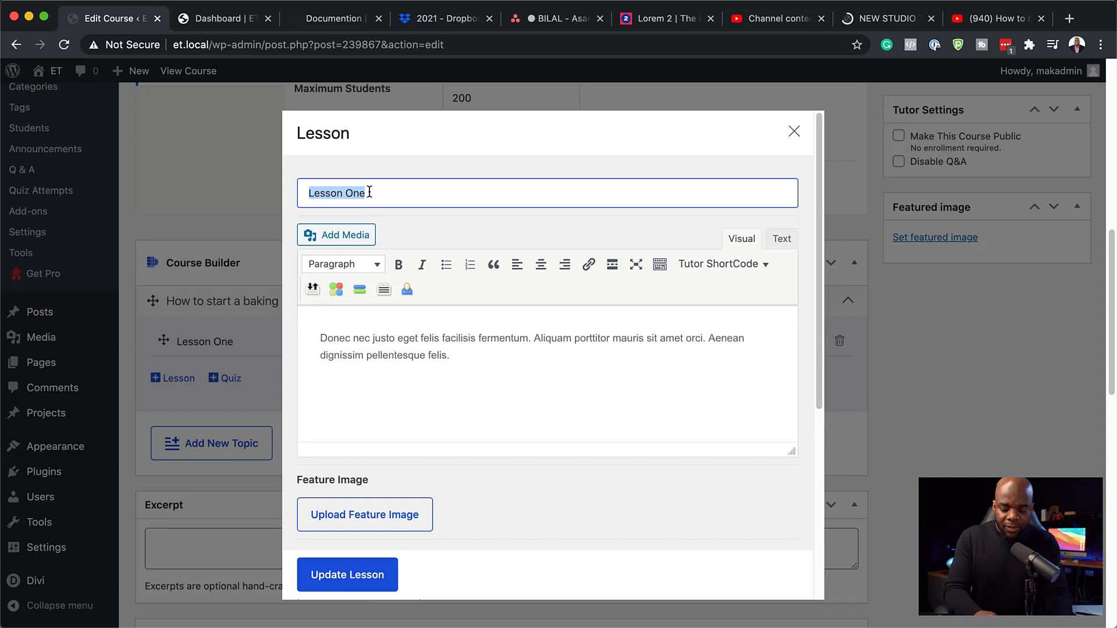
text(How to get funding)
click(338, 584)
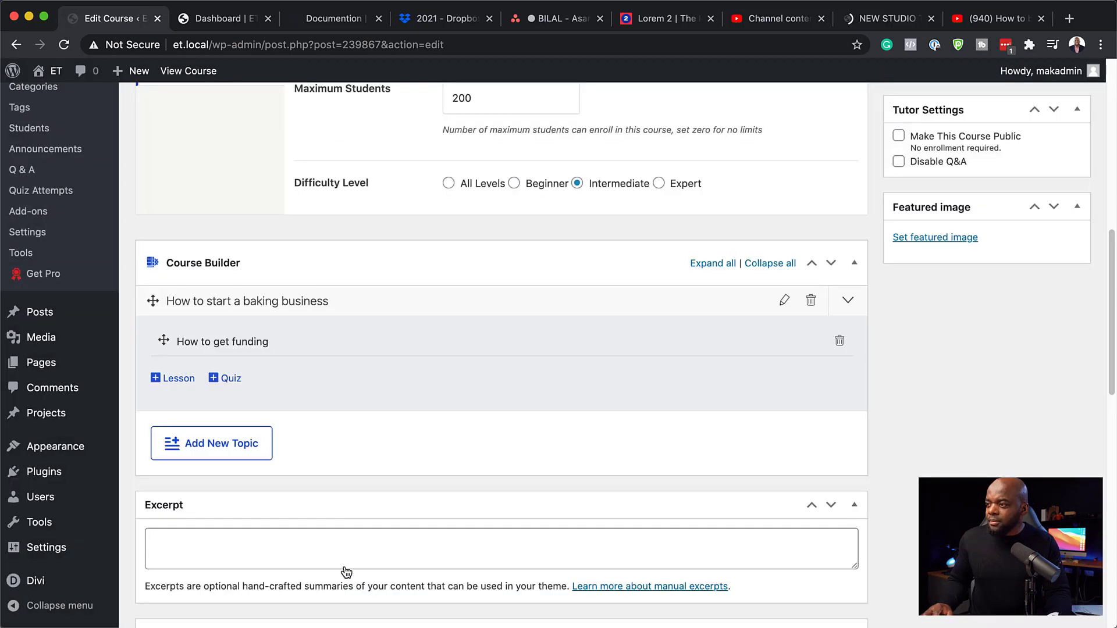
- Add a lesson titled "5 Employment tips" to the baking business topic, with the bulleted "Lorem ipsum dolor sit amet" placeholder list as content
click(169, 379)
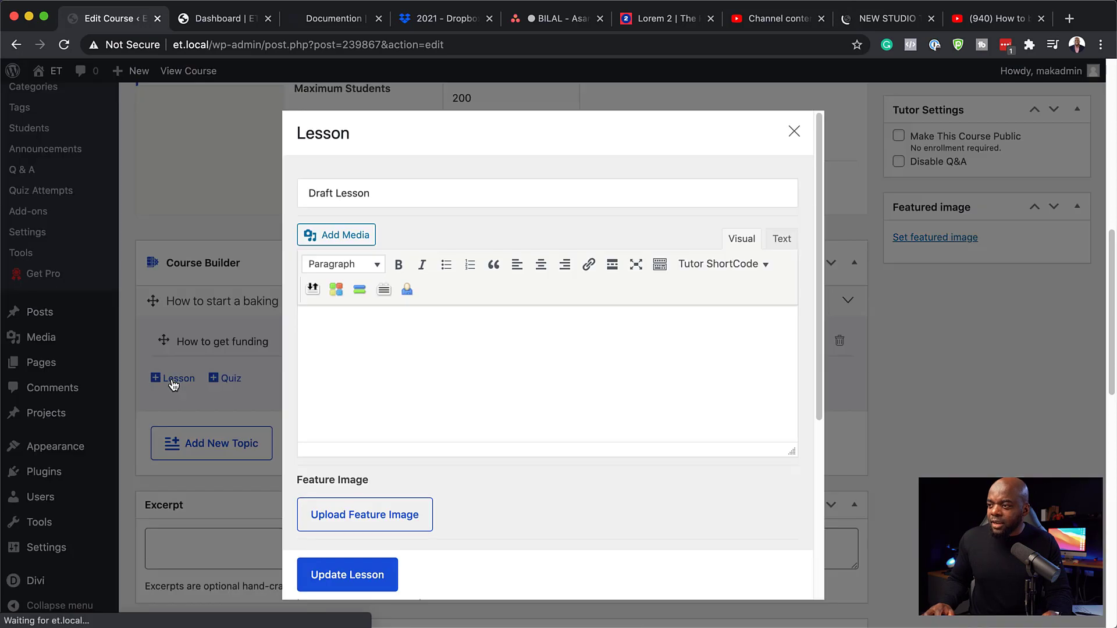
click(392, 198)
double_click(391, 198)
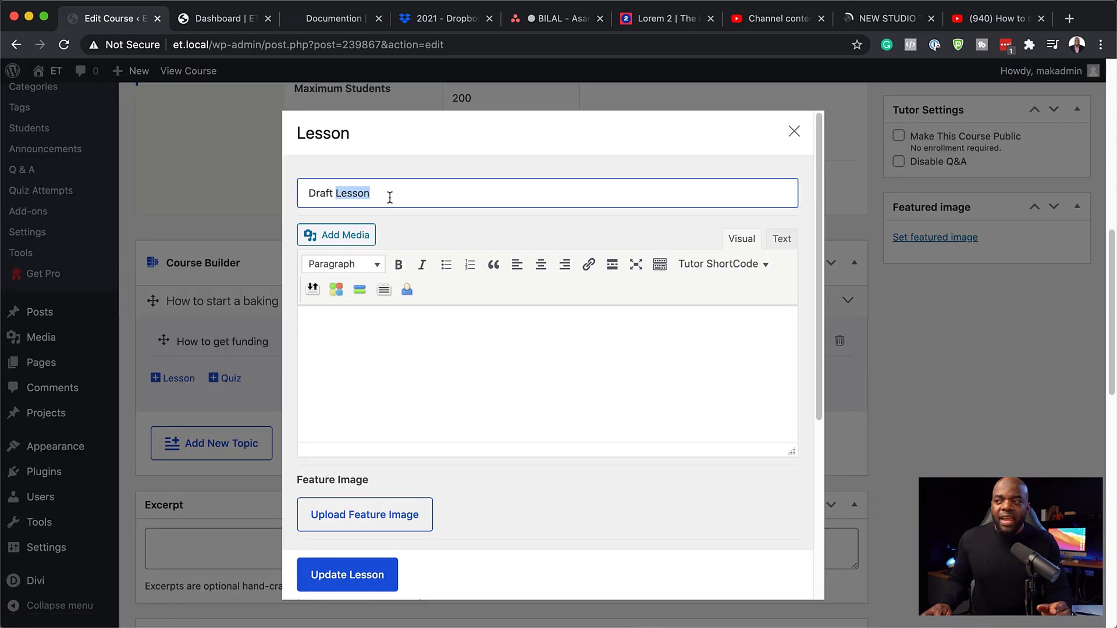
triple_click(390, 198)
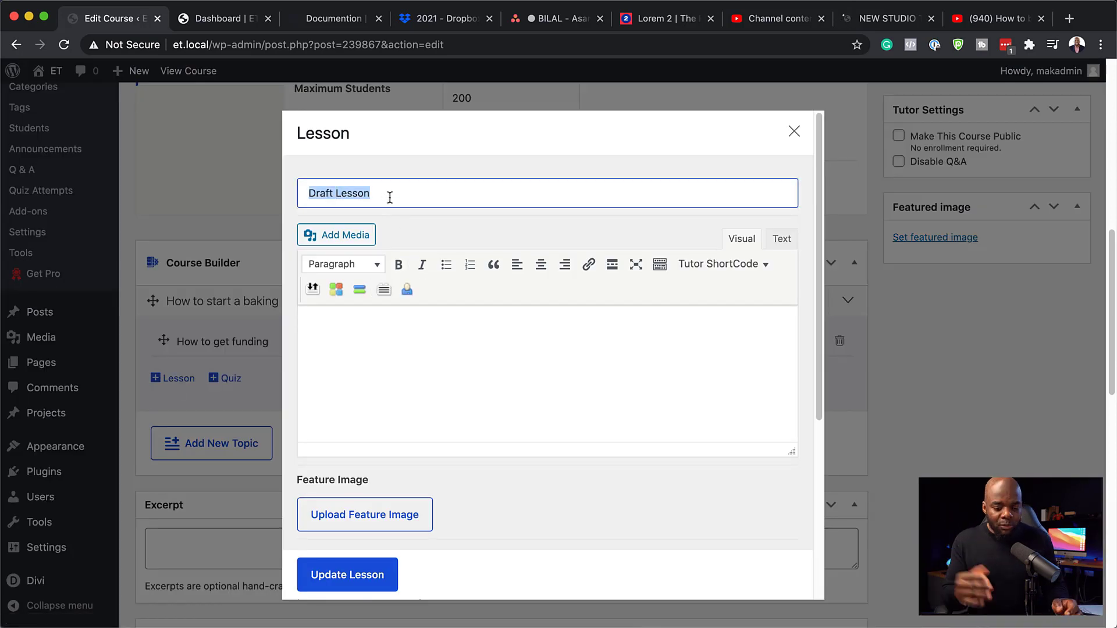
text(%)
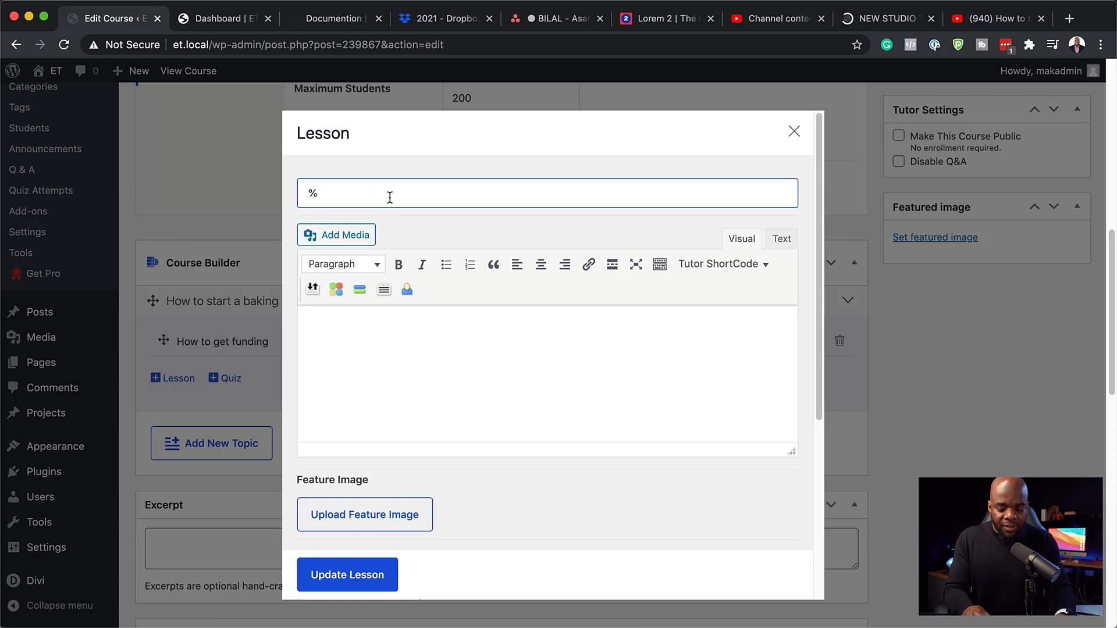
text( Employment tips)
click(346, 335)
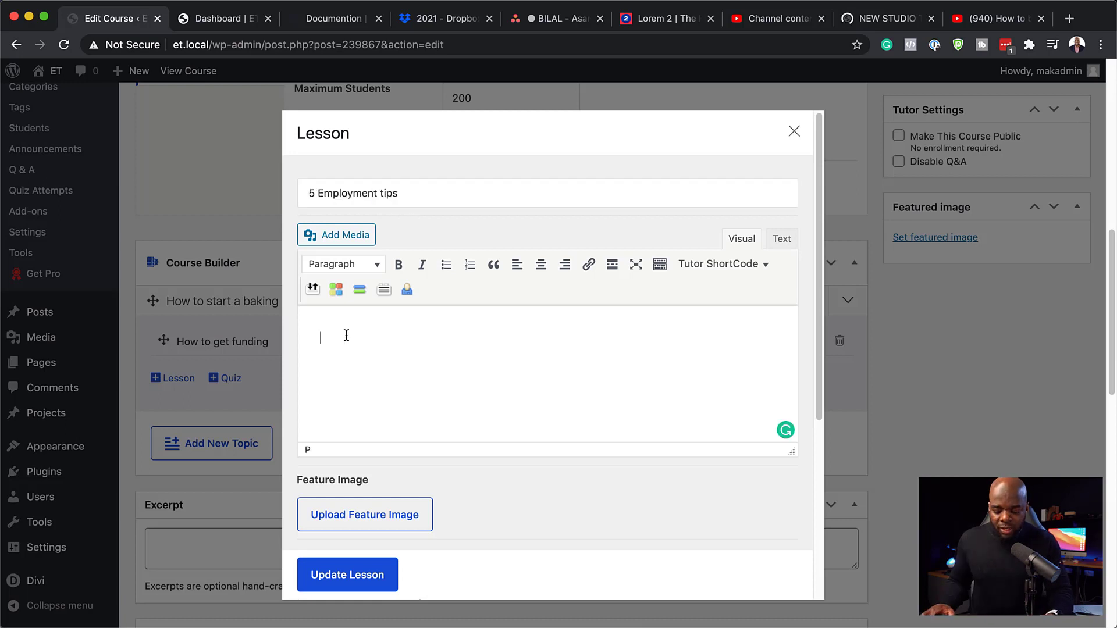
text(Lorem ipsum dolor sit amet, consectetuer adipiscing elit. Aliquam tincidunt mauris eu risus. Vestibulum auctor dapibus neque. Nunc dignissim risus id metus. Cras ornare tristique elit.)
scroll(555, 358, down, 5)
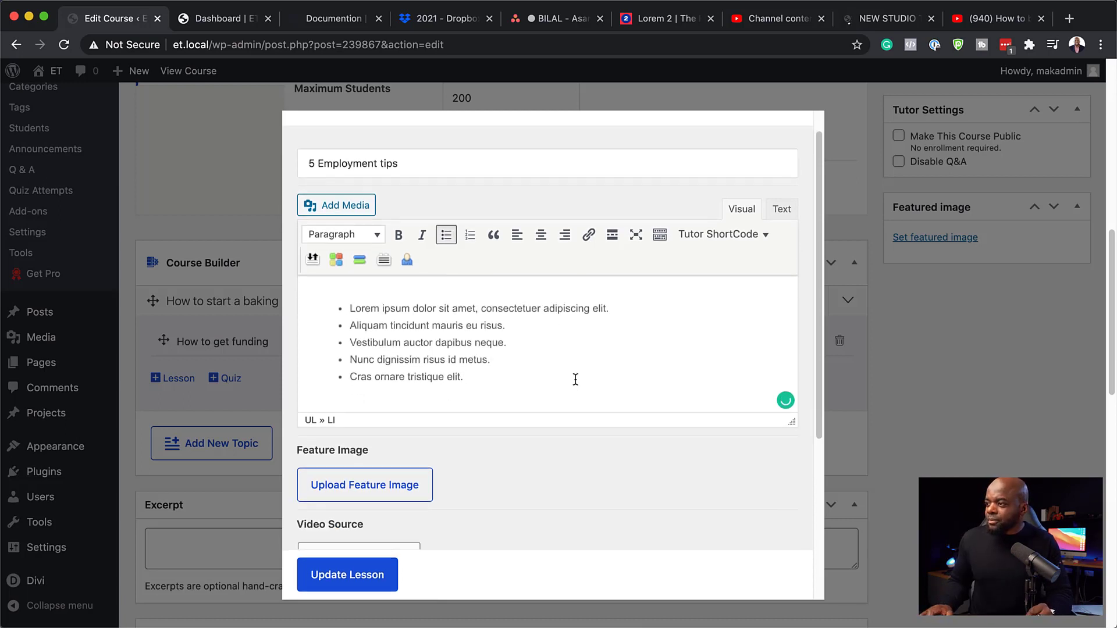
scroll(499, 381, down, 4)
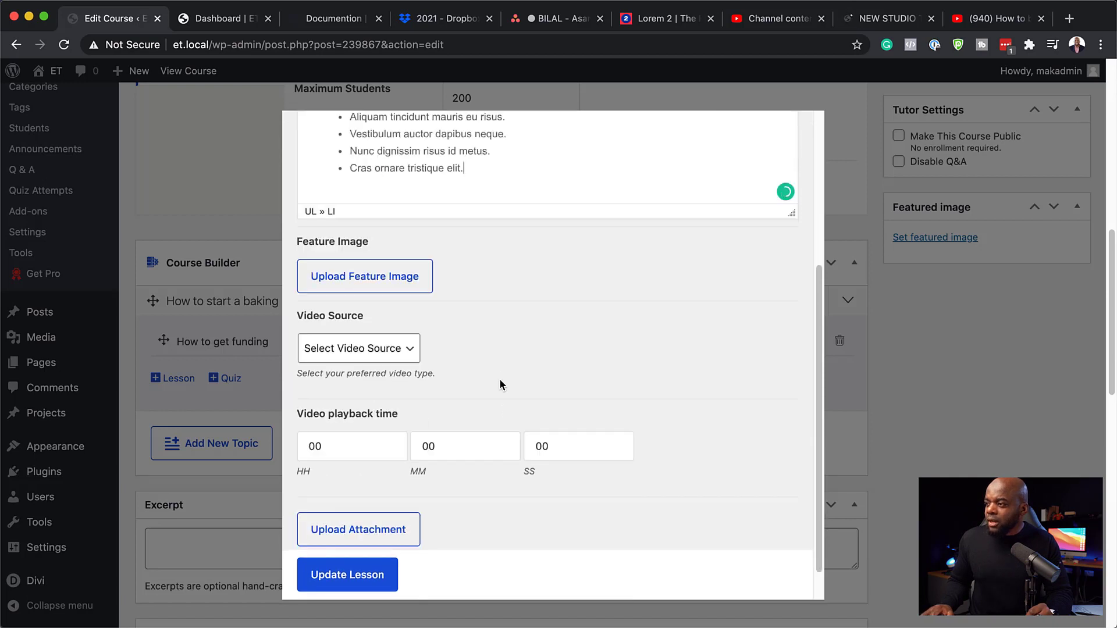
click(368, 348)
click(370, 390)
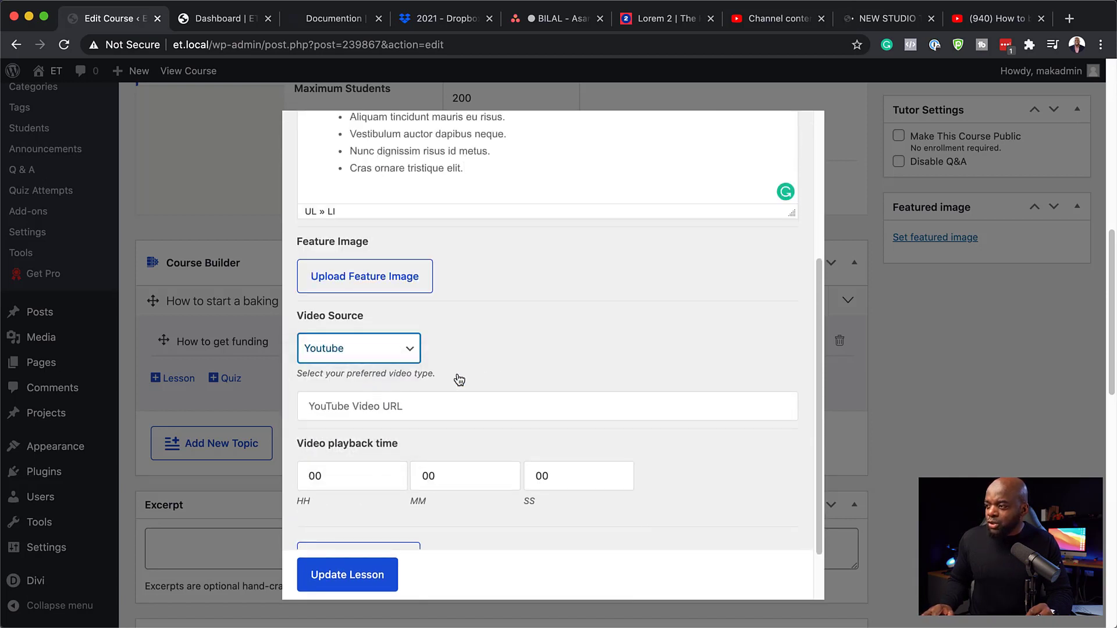
scroll(465, 373, down, 1)
click(366, 375)
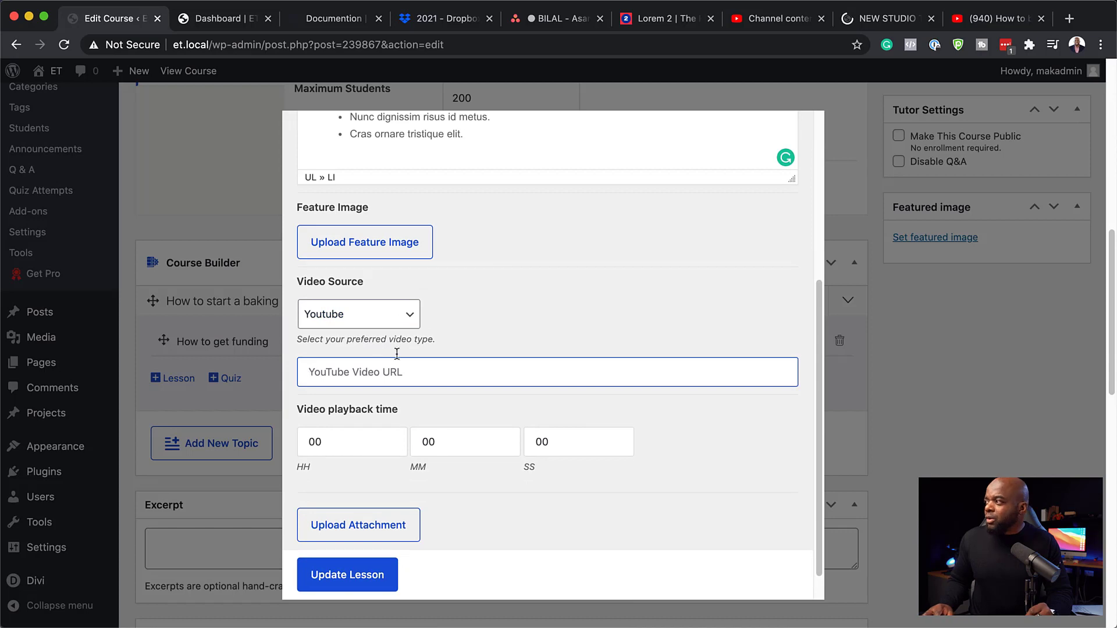
text(https://youtu.be/-9IWk7DYQCA)
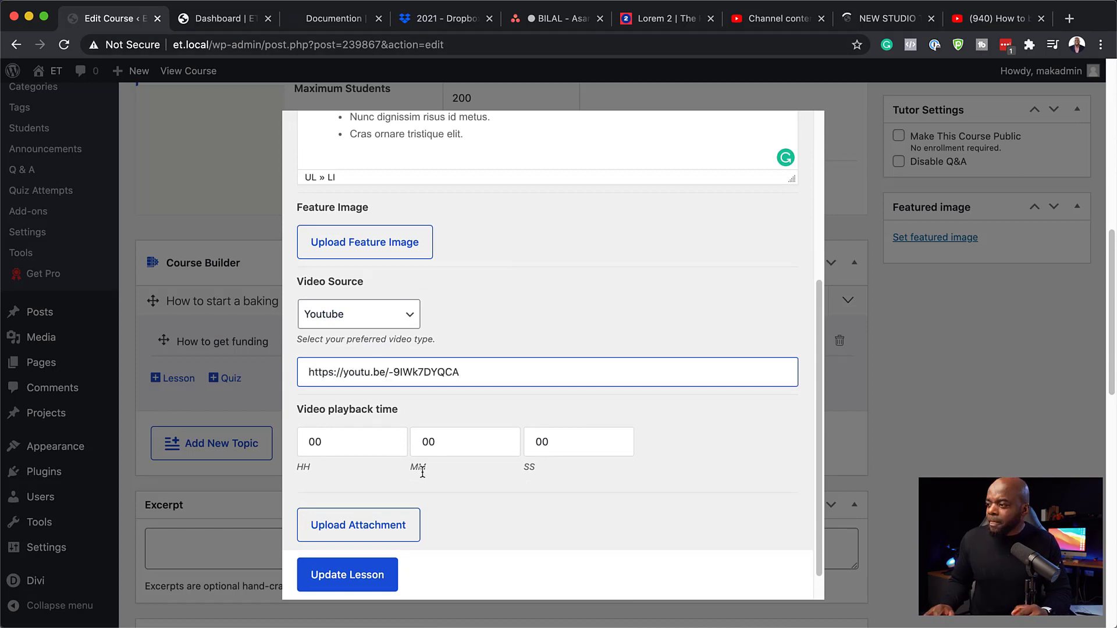
- Attach pexels-buro-millennial-1438075.jpg from the media library to the lesson and update the lesson
scroll(571, 509, down, 2)
click(368, 490)
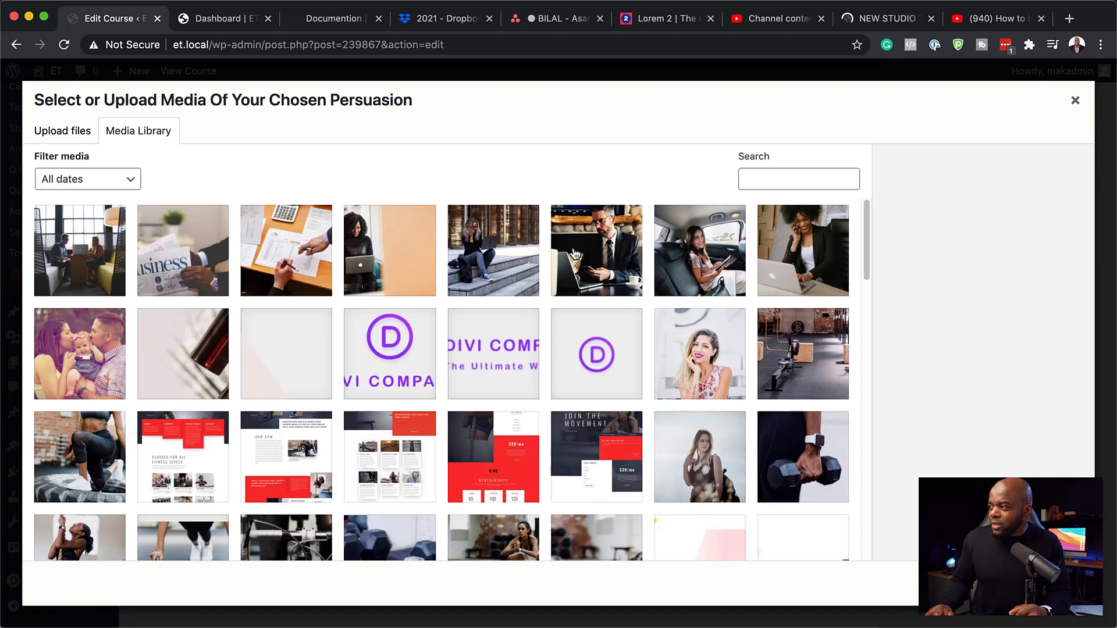
click(477, 260)
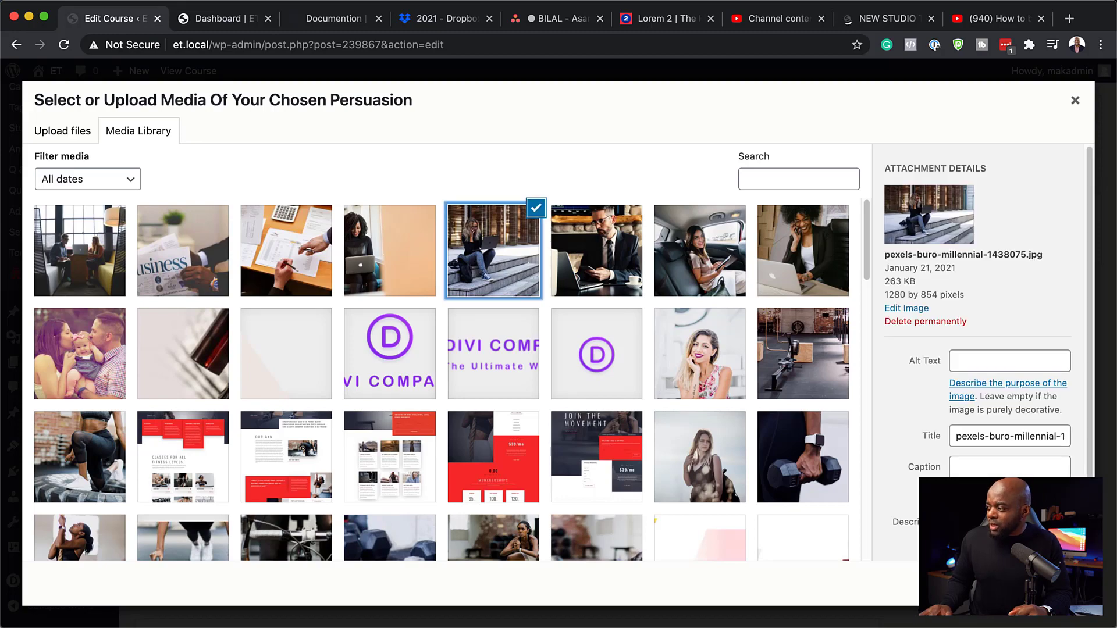
key(Escape)
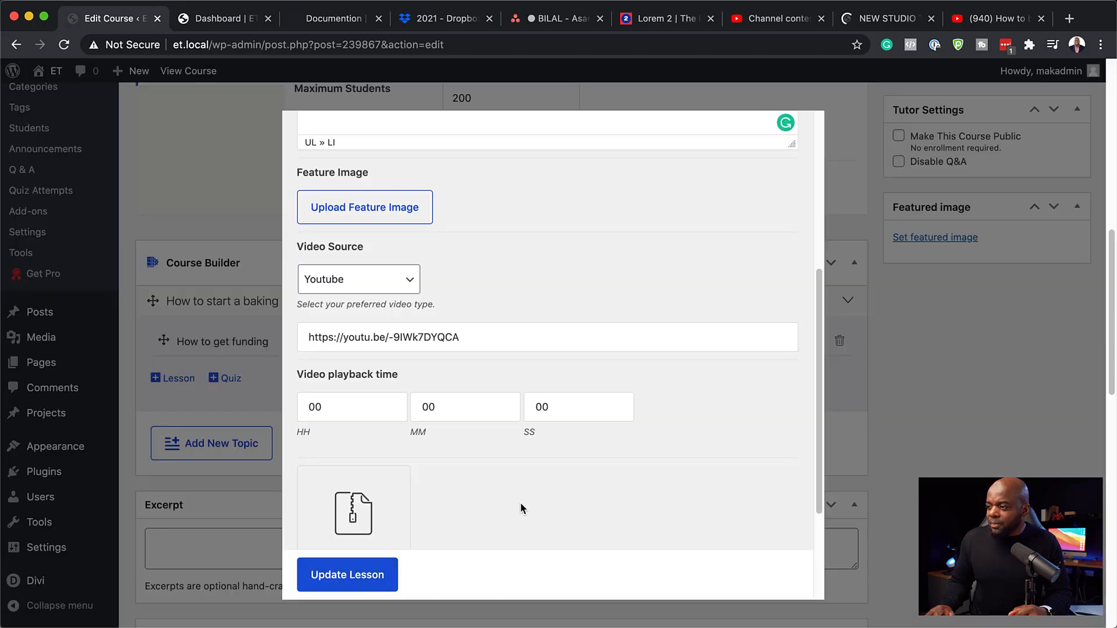
scroll(520, 501, down, 4)
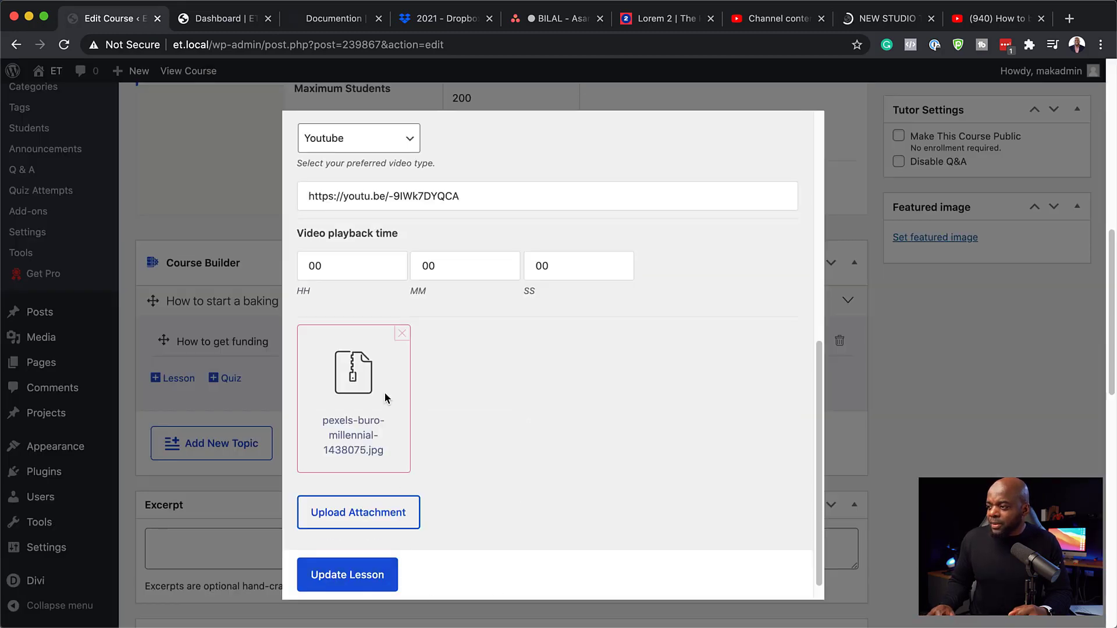
click(363, 569)
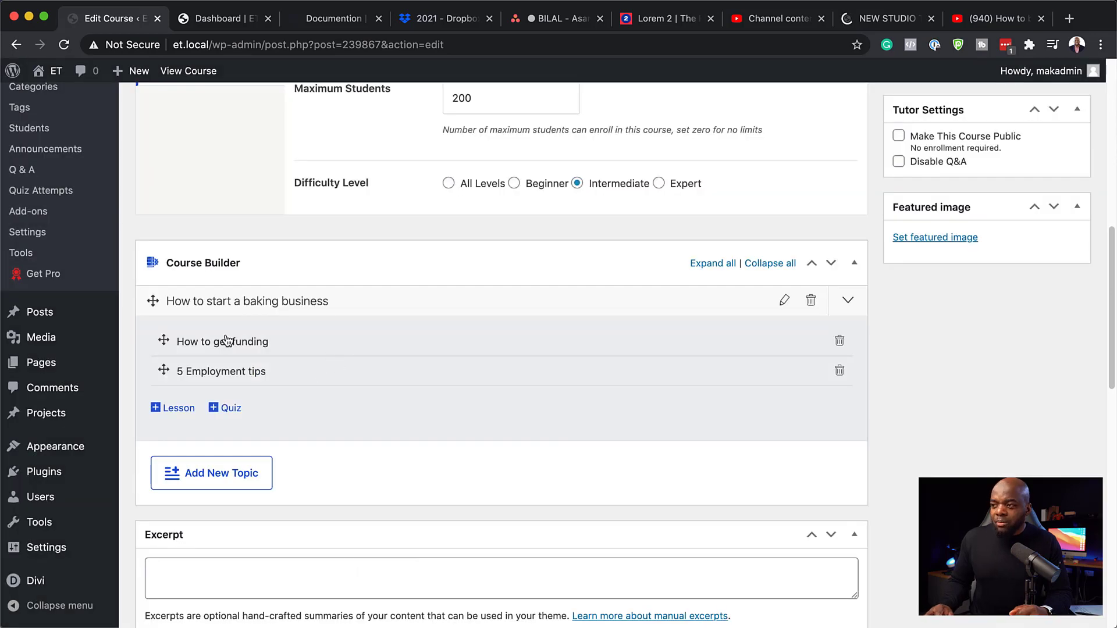
- Update the "Amazing Course" course and open its permalink page in a new browser tab
scroll(511, 442, up, 7)
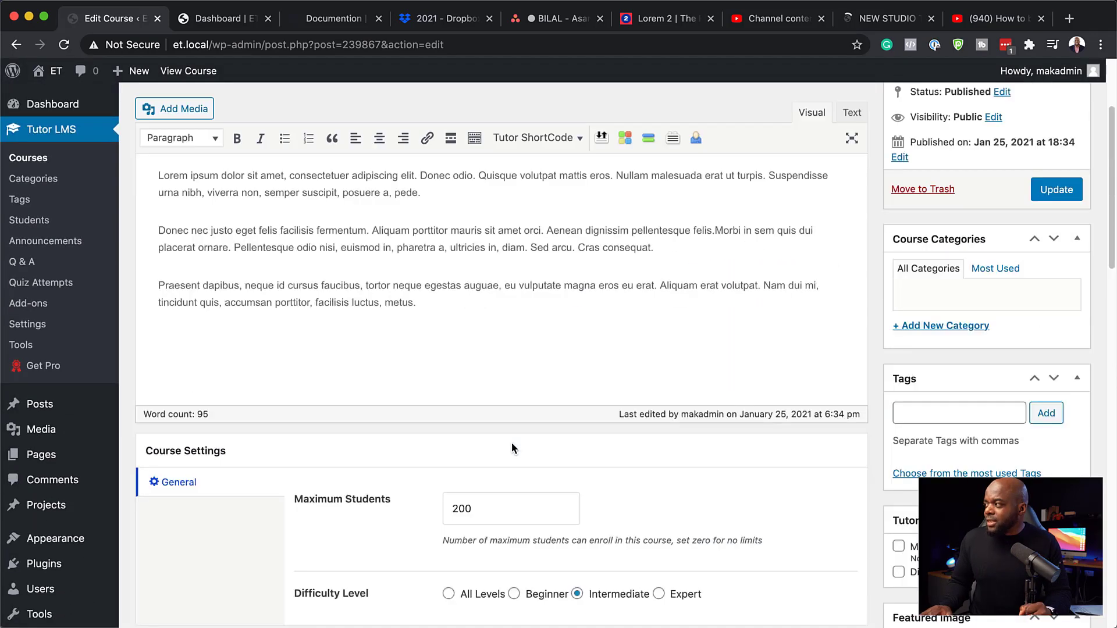
click(1063, 197)
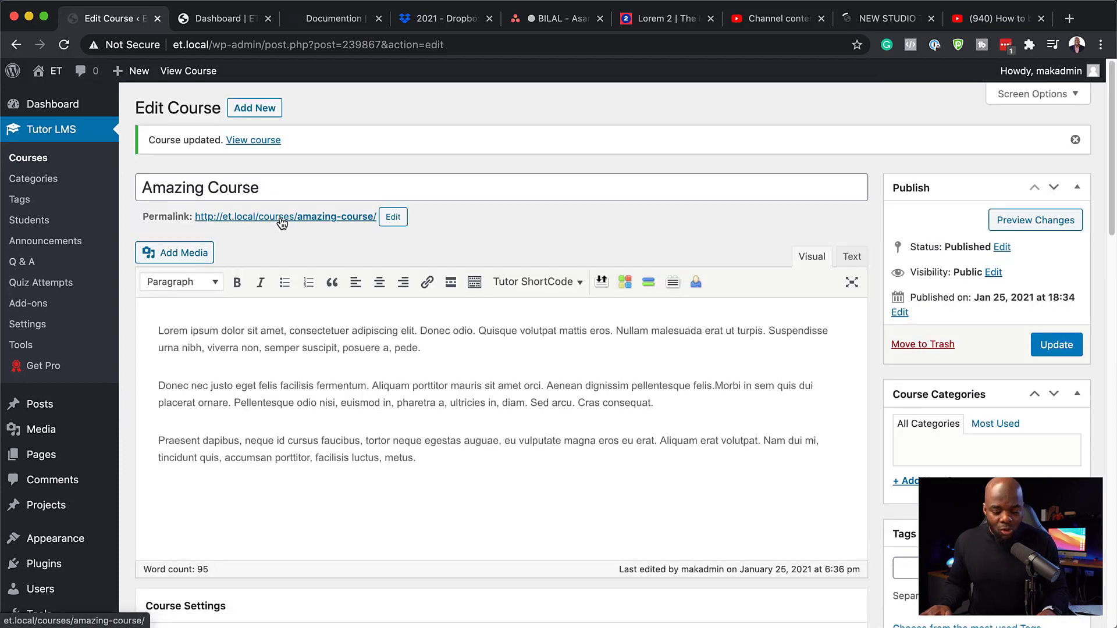
super+click(282, 223)
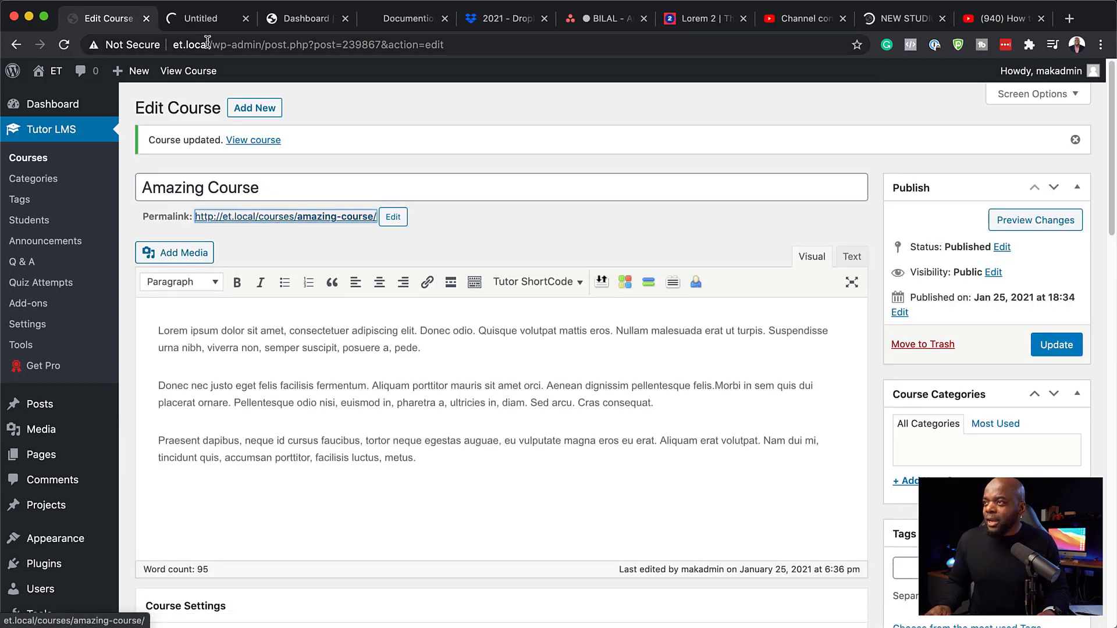
click(204, 18)
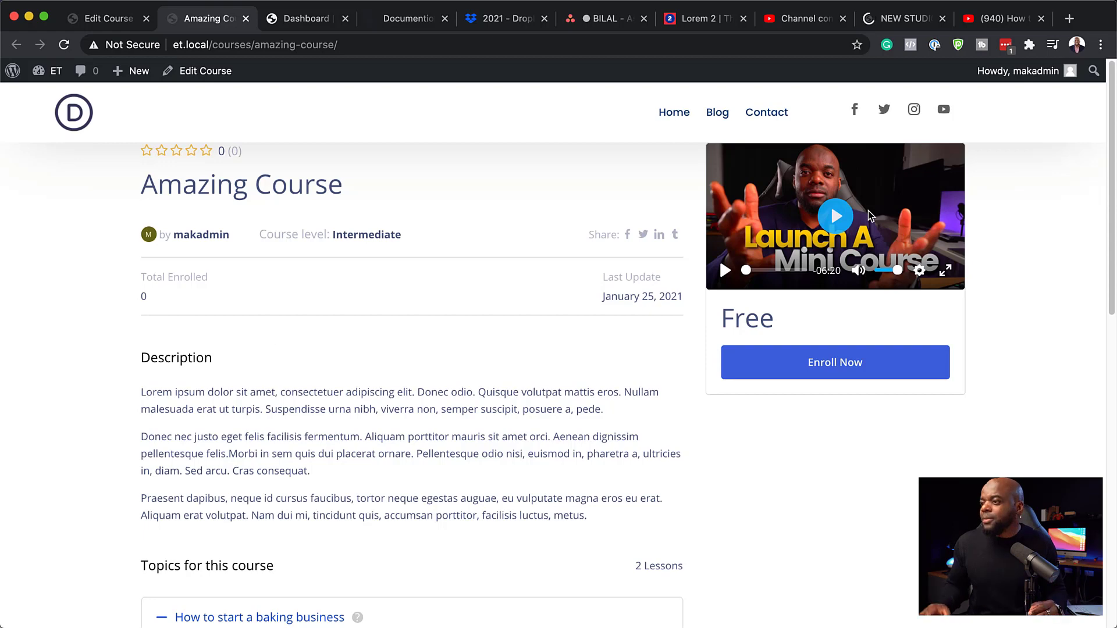
- Review the public course page's description and topics, and enroll in the free course
scroll(449, 496, down, 5)
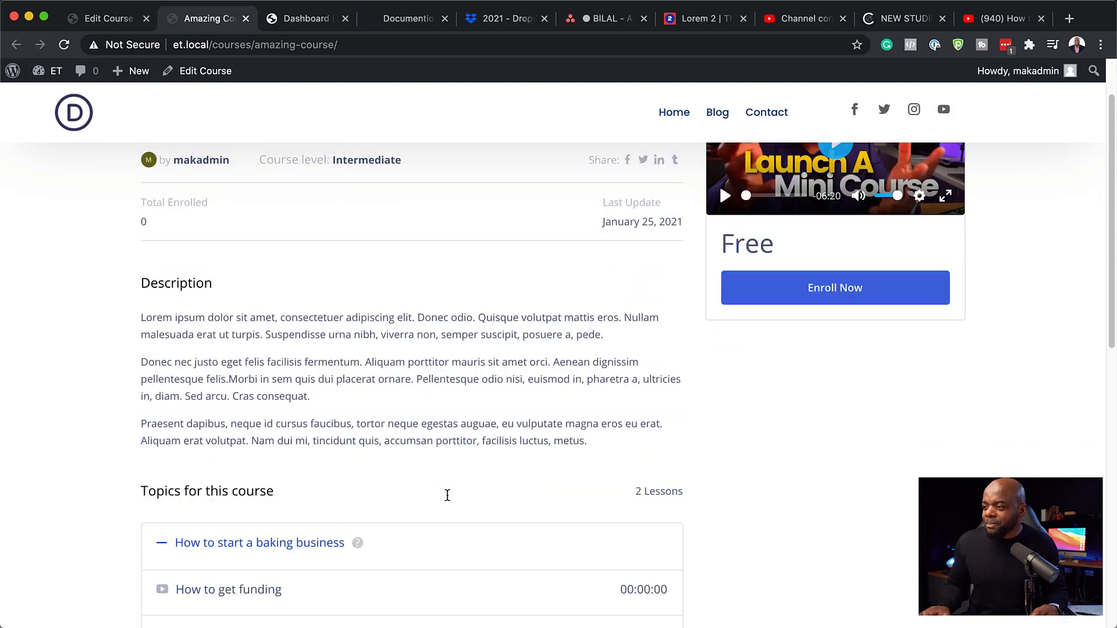
scroll(448, 497, down, 1)
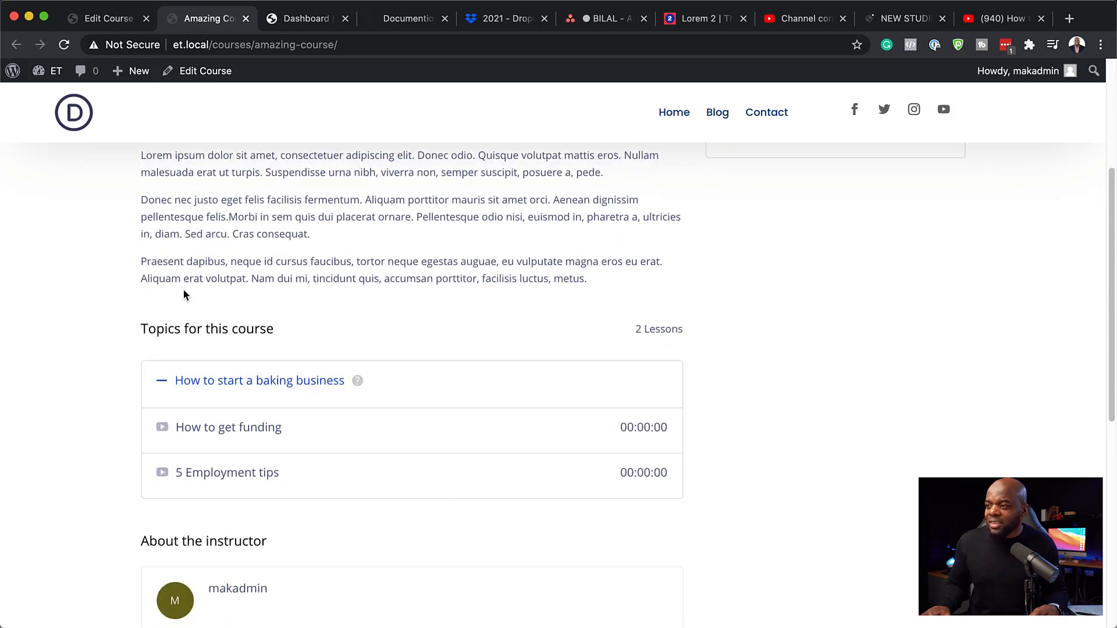
scroll(300, 396, down, 1)
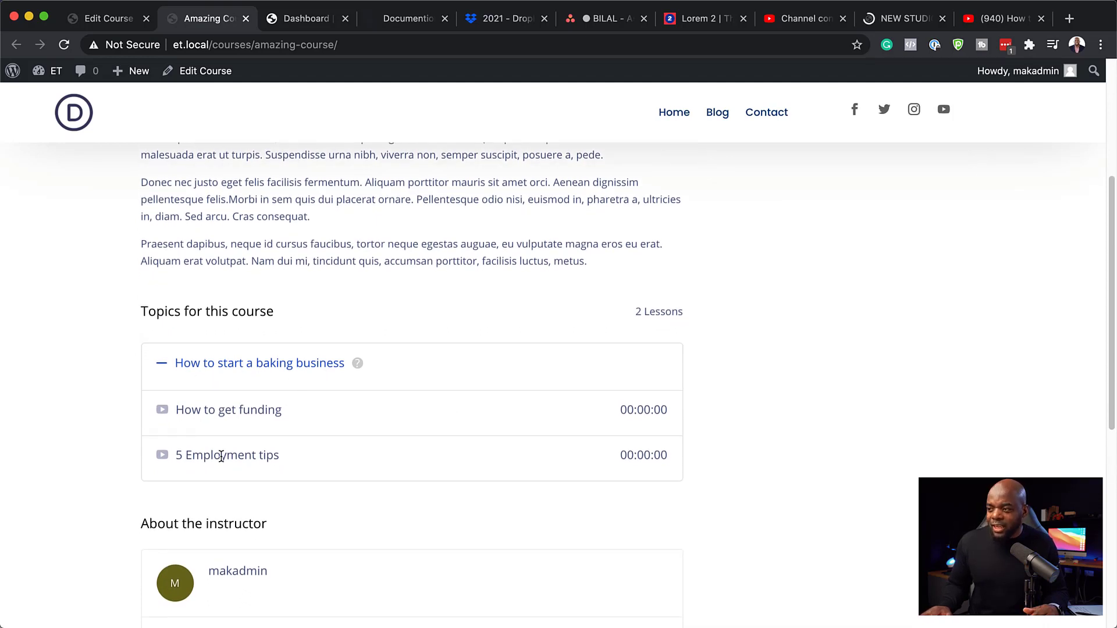
scroll(374, 442, down, 5)
scroll(374, 442, up, 10)
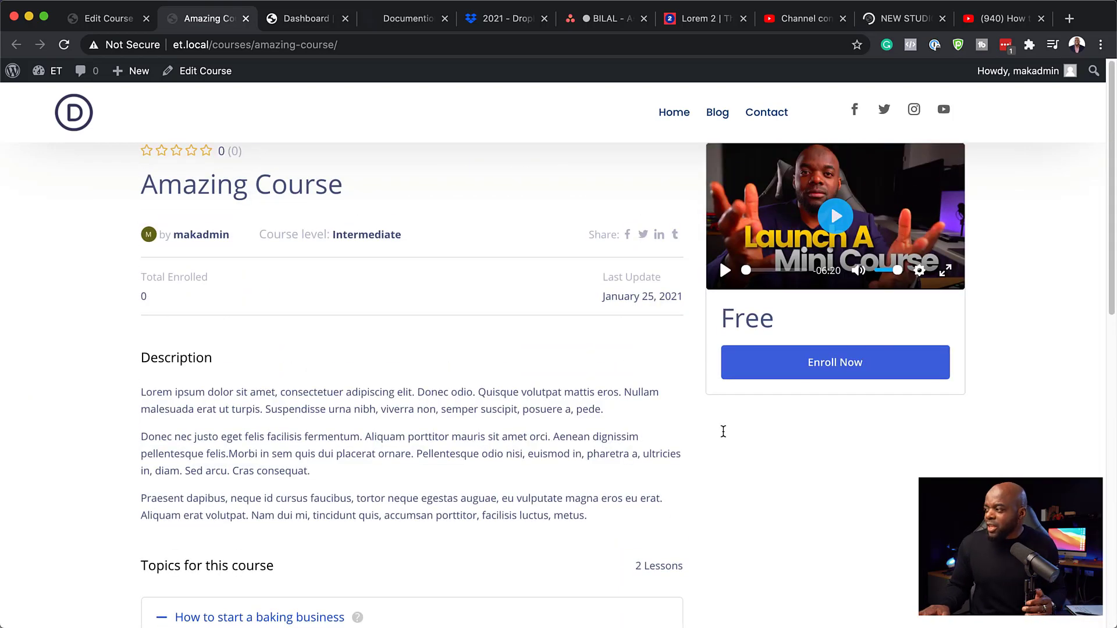
click(846, 363)
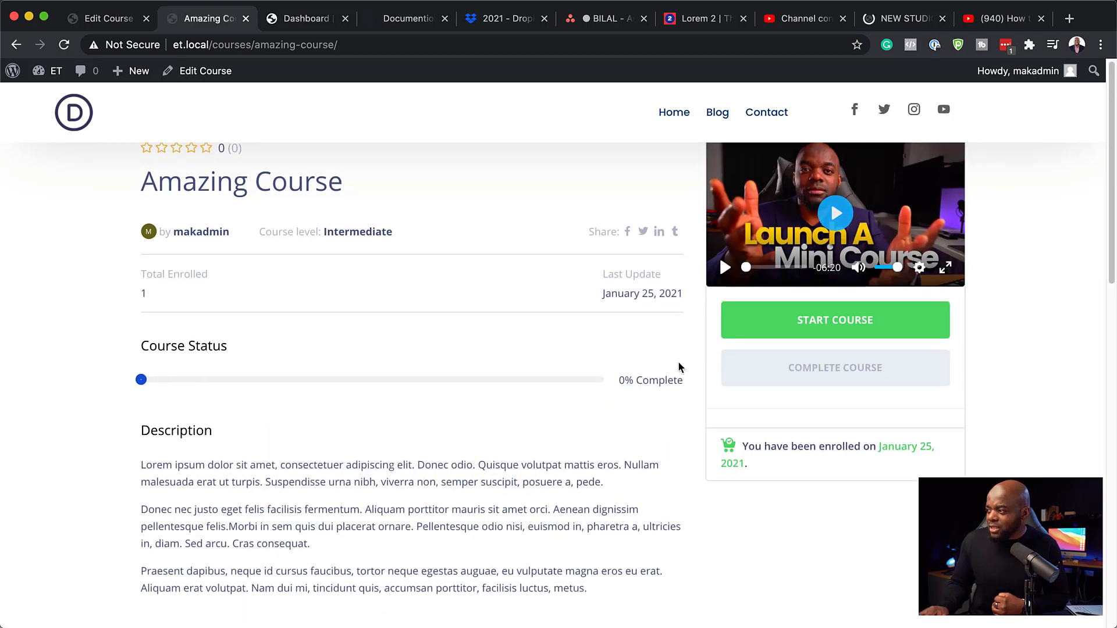
- Open the "How to get funding" lesson from the enrolled course's topic list
scroll(427, 395, down, 3)
scroll(427, 394, down, 4)
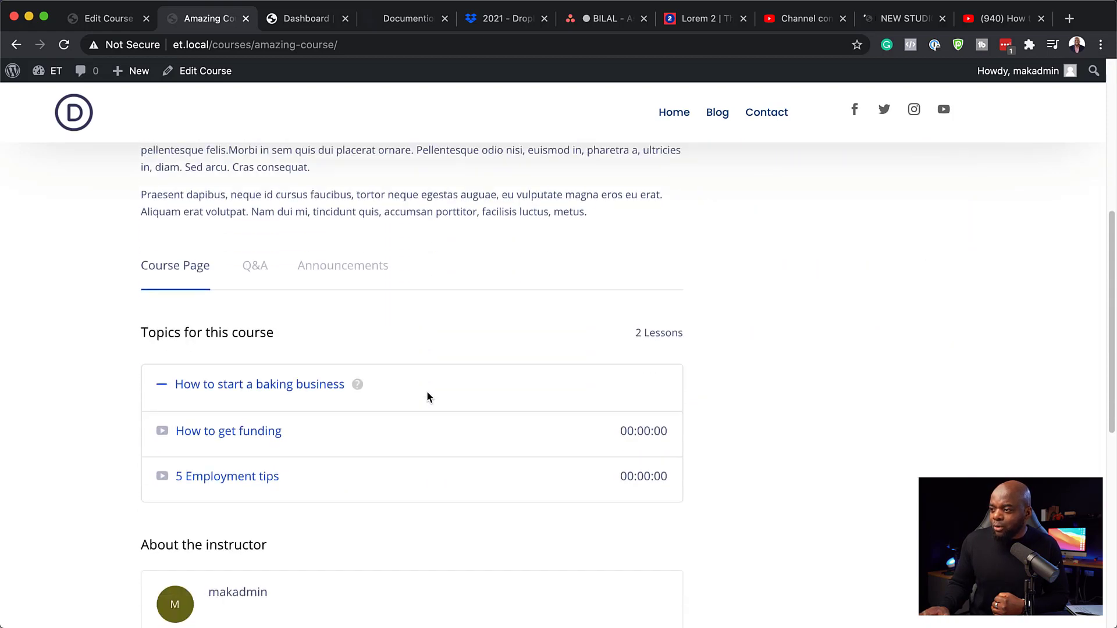
scroll(319, 387, down, 1)
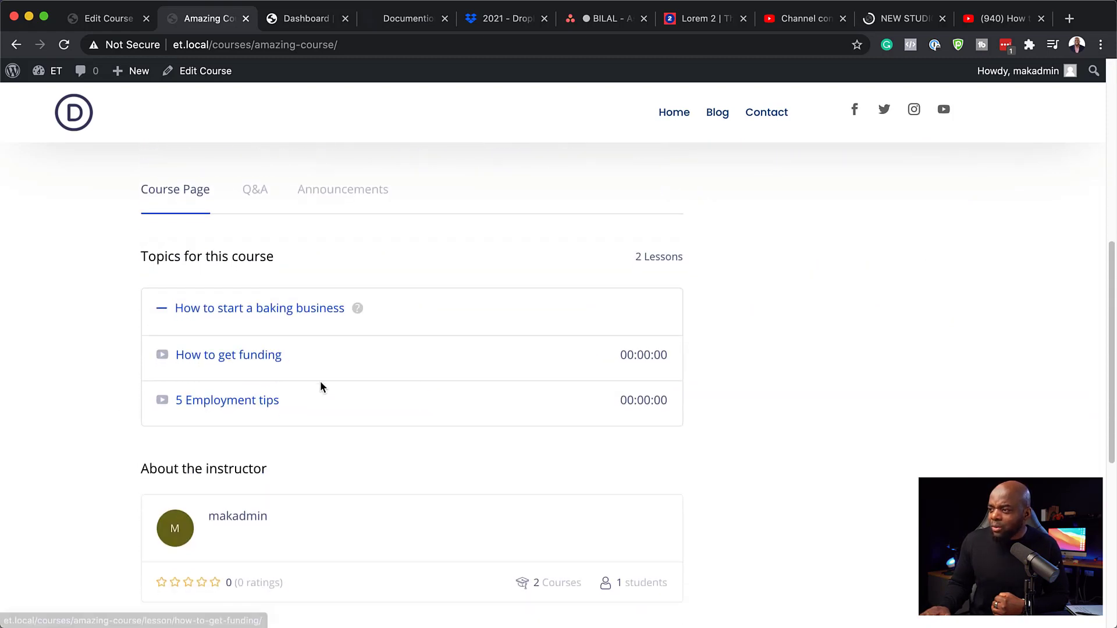
scroll(316, 379, down, 2)
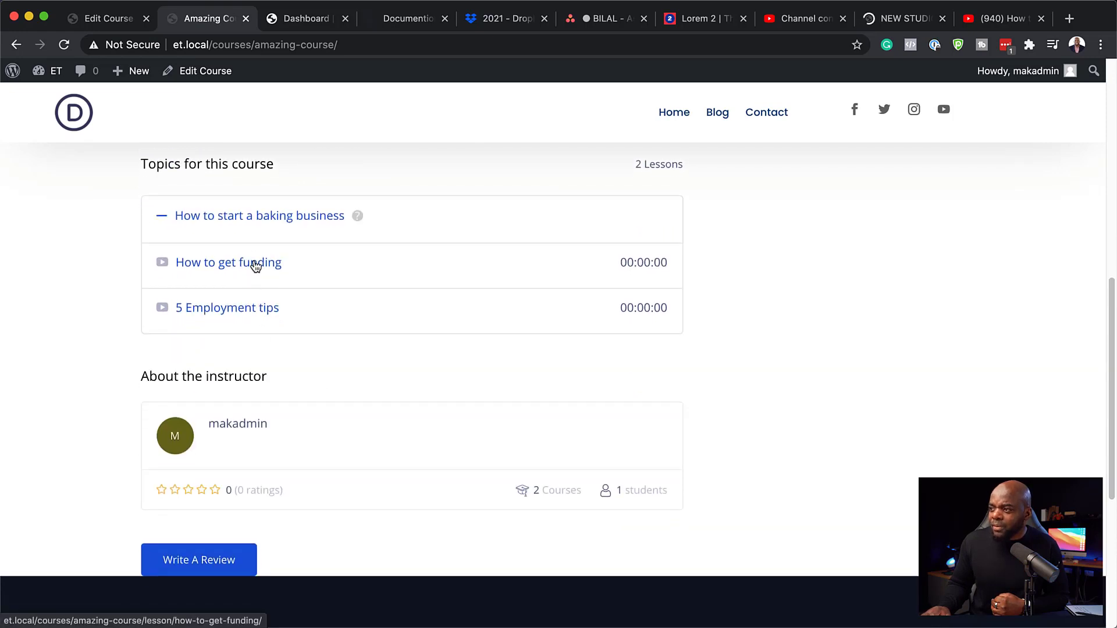
click(255, 265)
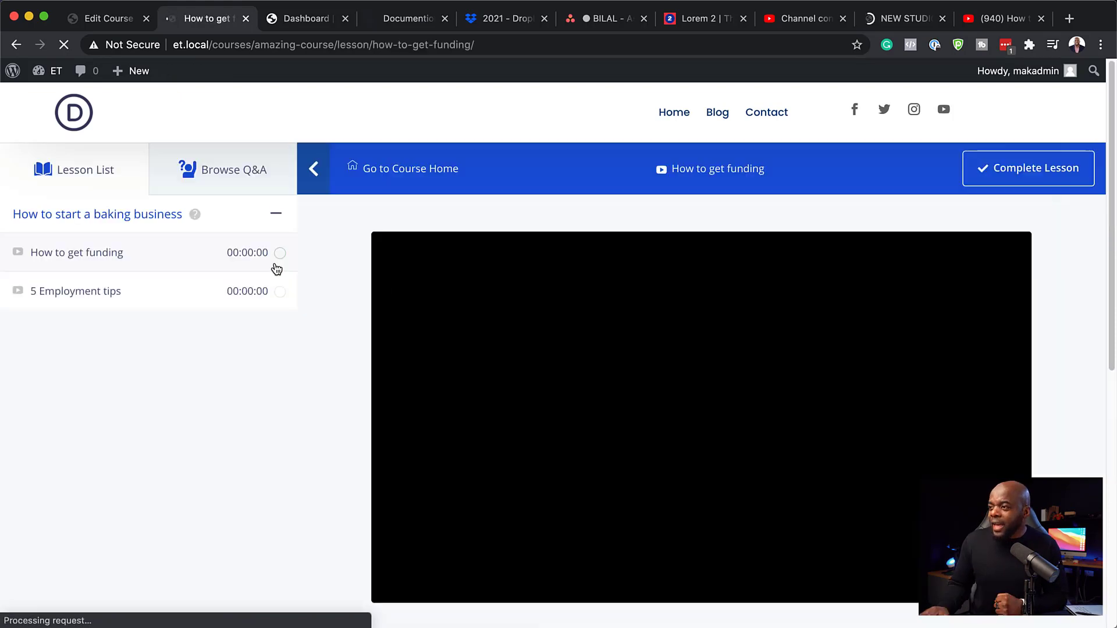
- Collapse the lesson sidebar and view the lesson's video at full width
click(319, 174)
scroll(559, 259, down, 3)
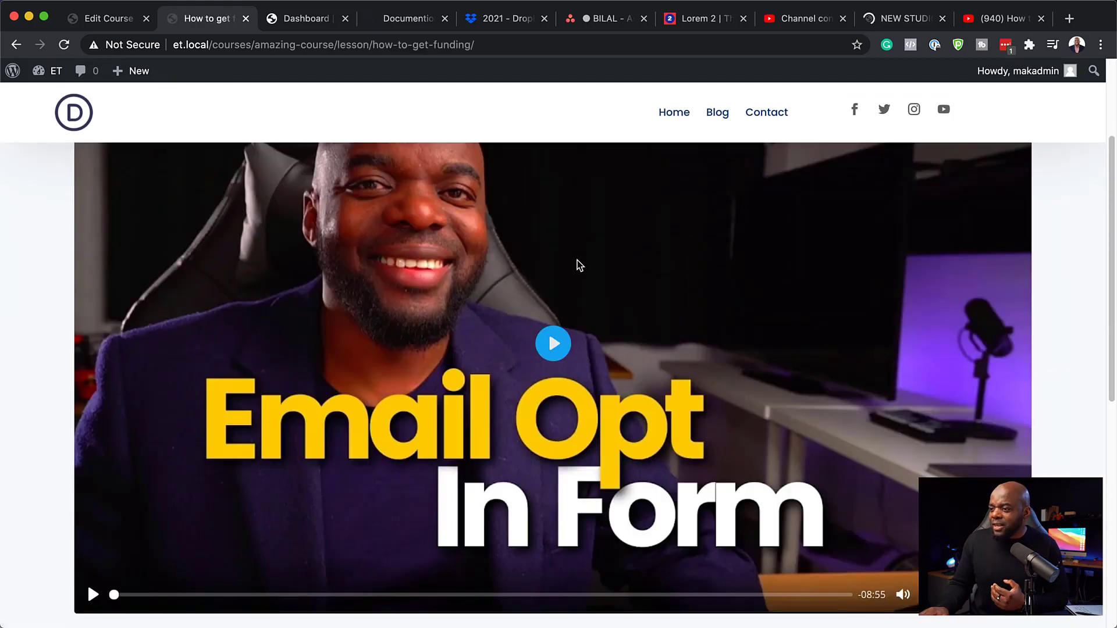
scroll(562, 327, up, 1)
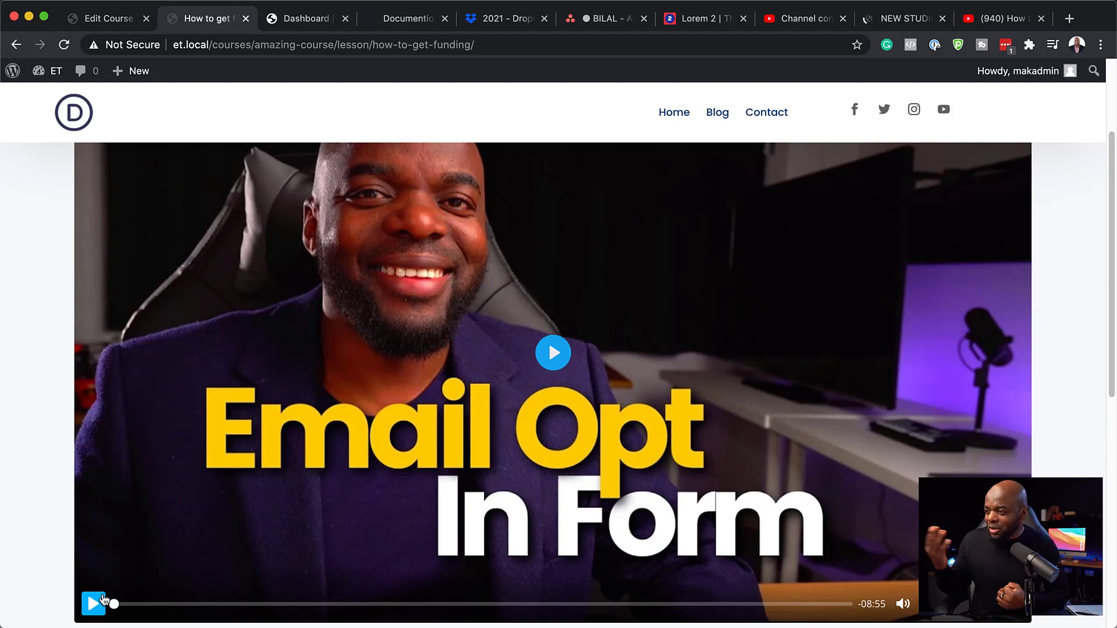
scroll(244, 366, up, 2)
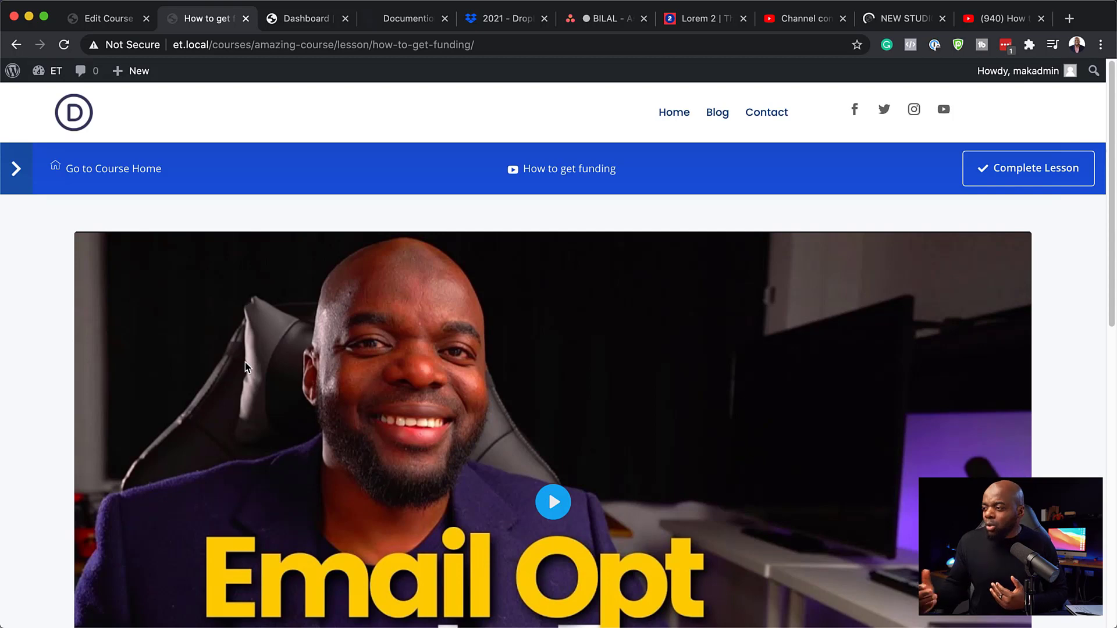
- Expand the lesson sidebar again and examine its Q&A section, including the form for asking a new question
click(16, 168)
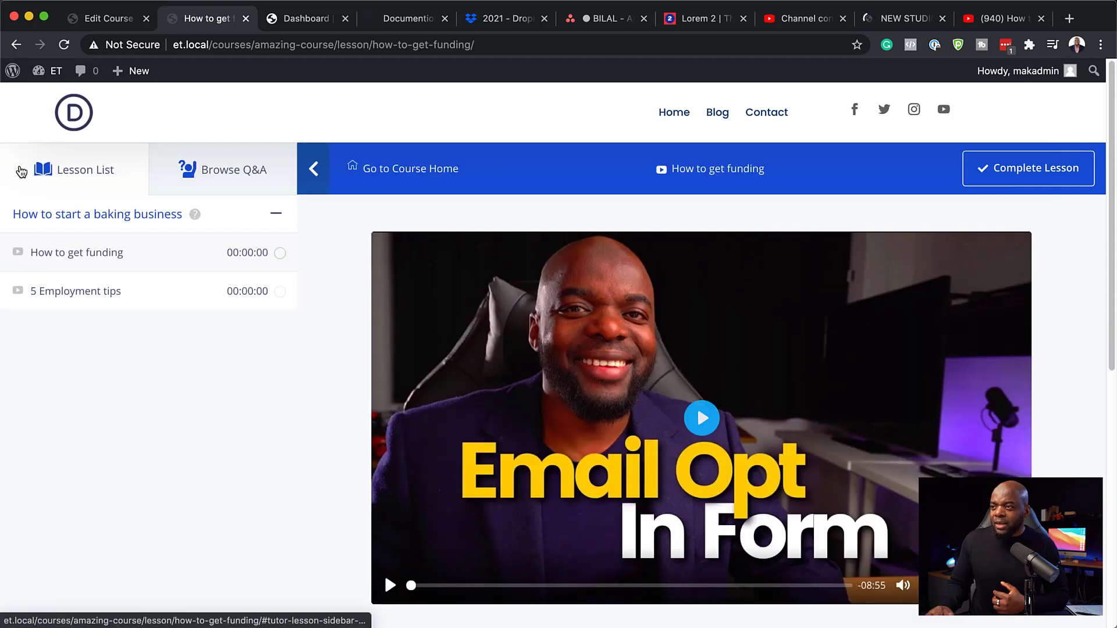
click(227, 172)
scroll(220, 312, down, 3)
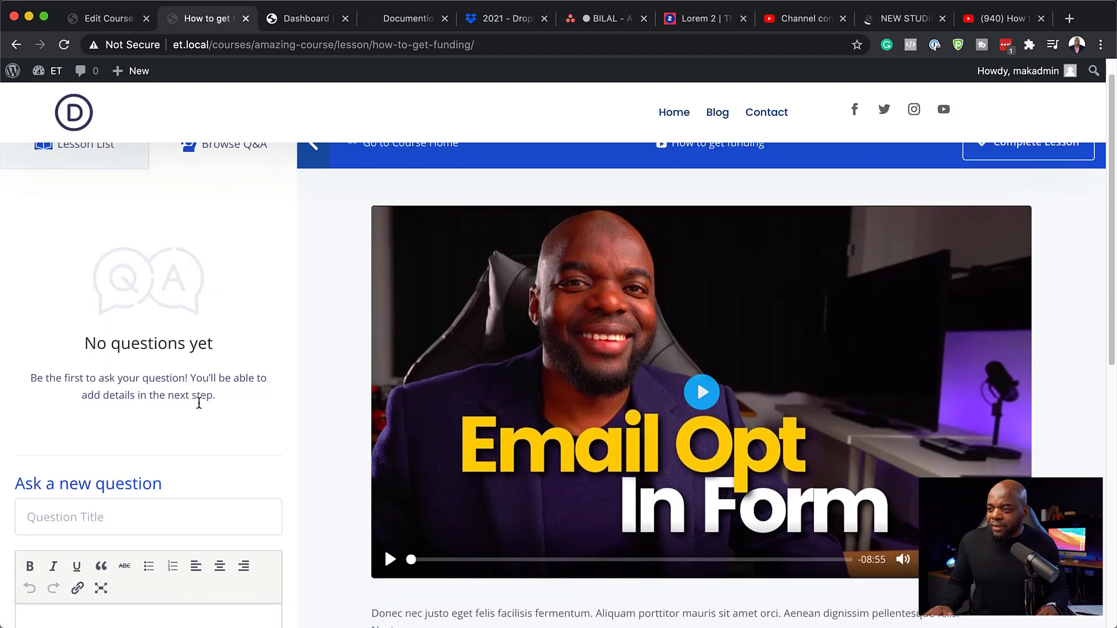
scroll(70, 430, down, 1)
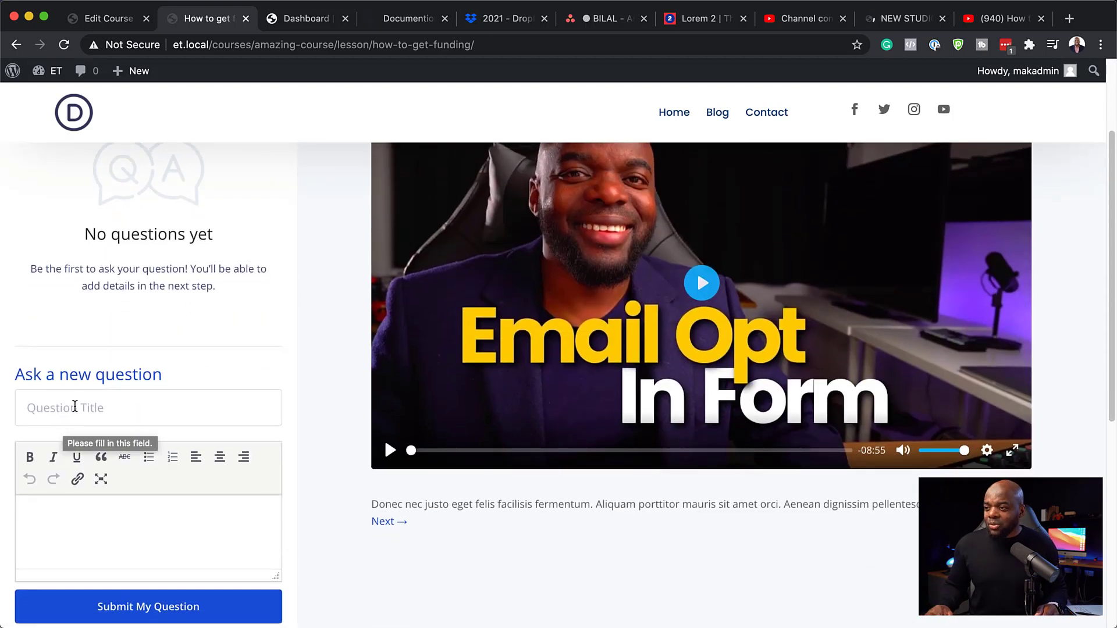
click(81, 400)
scroll(188, 476, down, 1)
scroll(146, 489, down, 3)
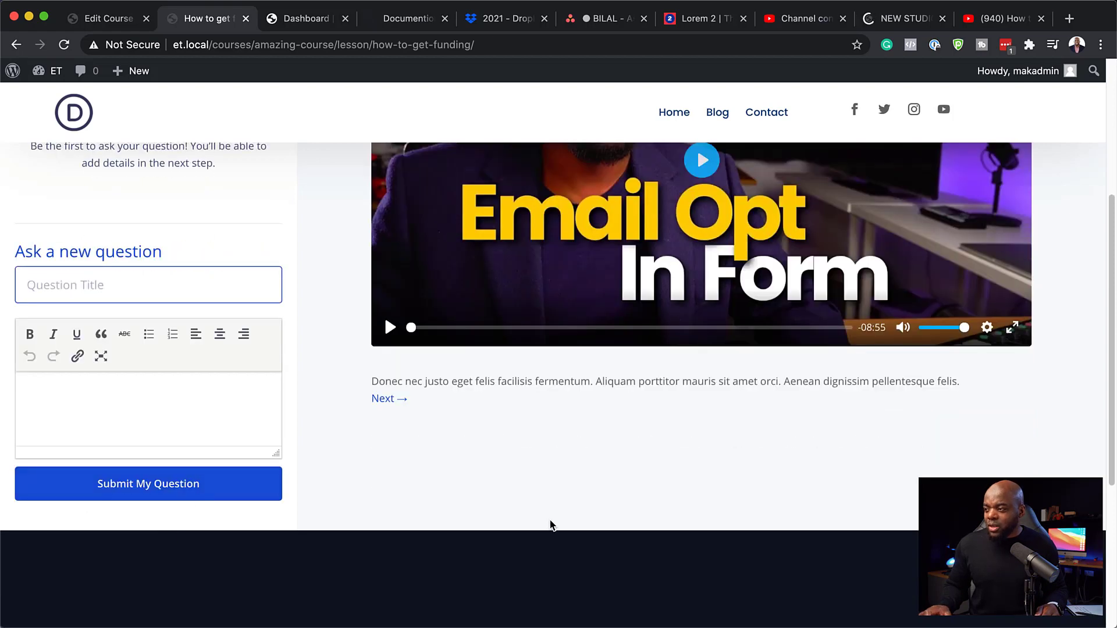
scroll(541, 518, up, 6)
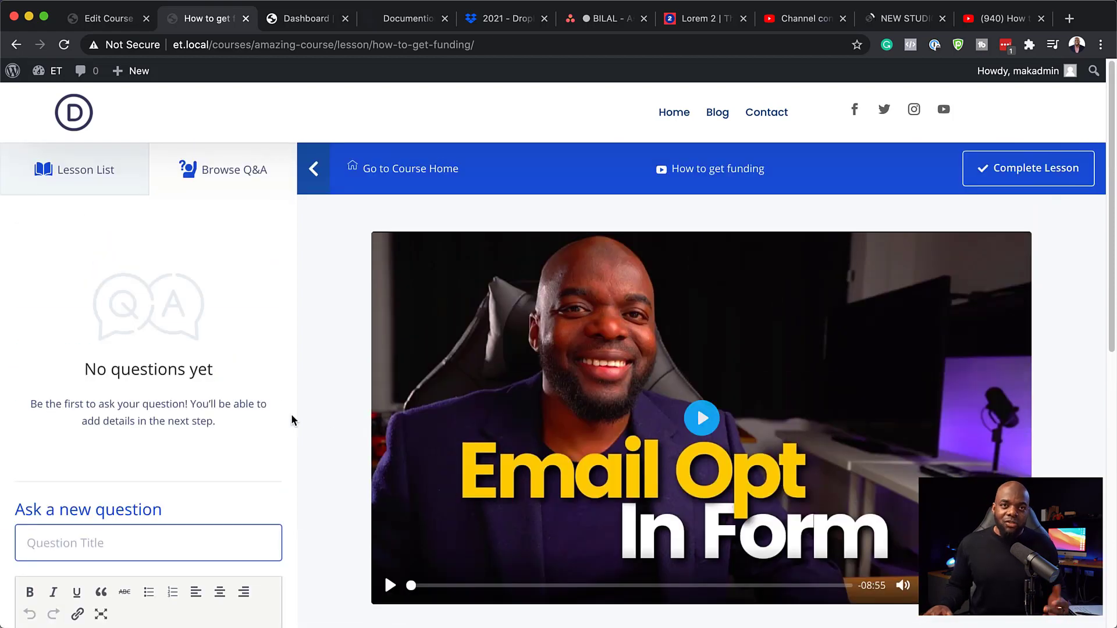